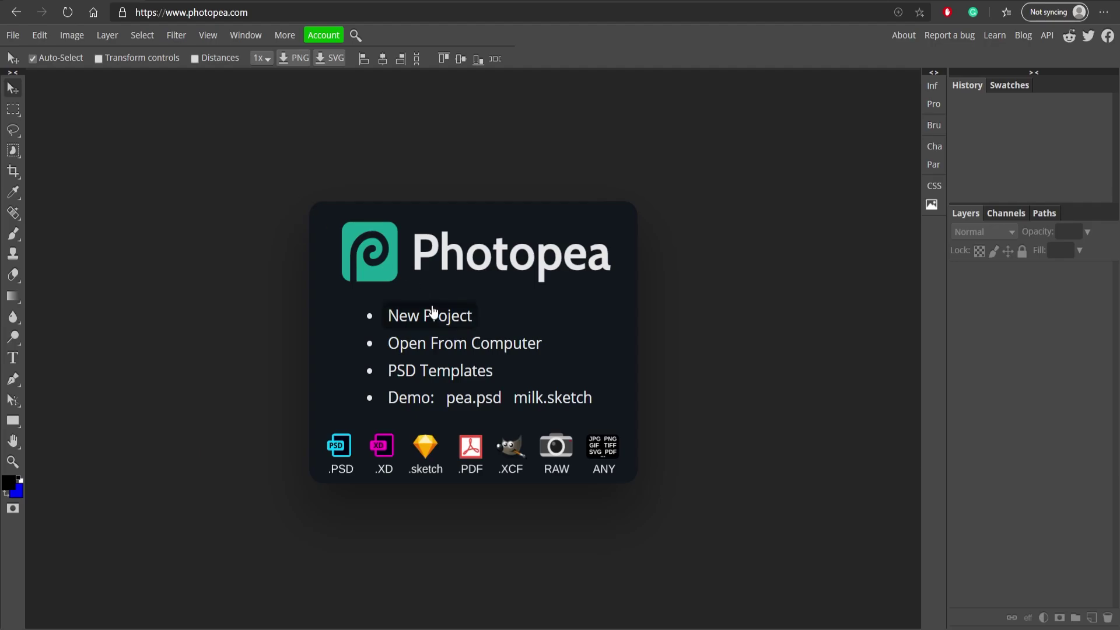
# Start a white 1280 × 720 px document named amongus
pyautogui.click(432, 318)
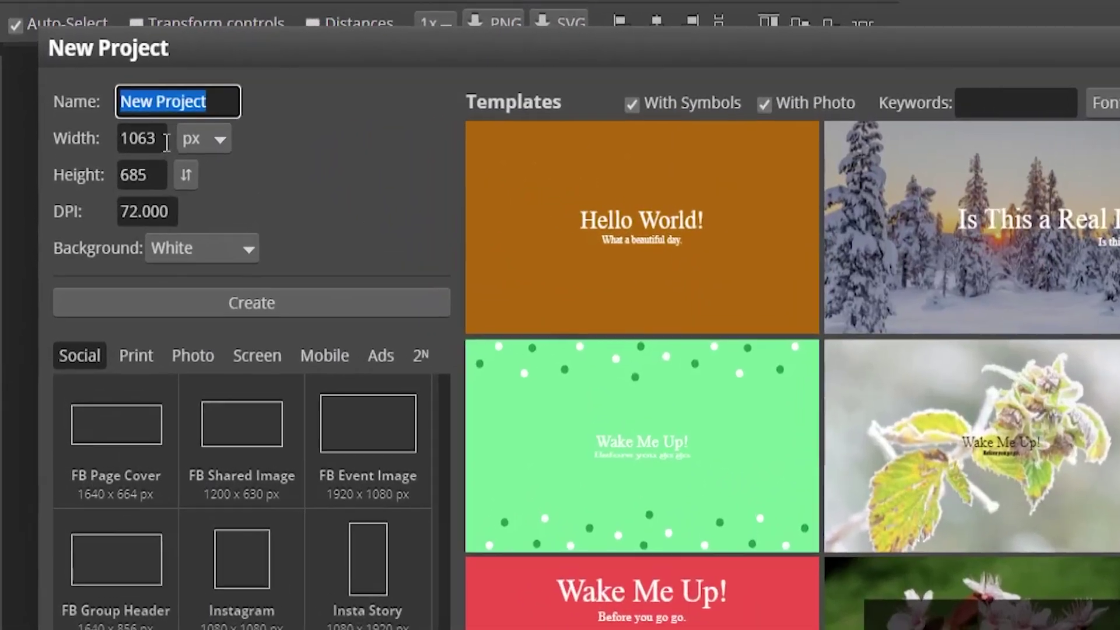
pyautogui.press('Tab')
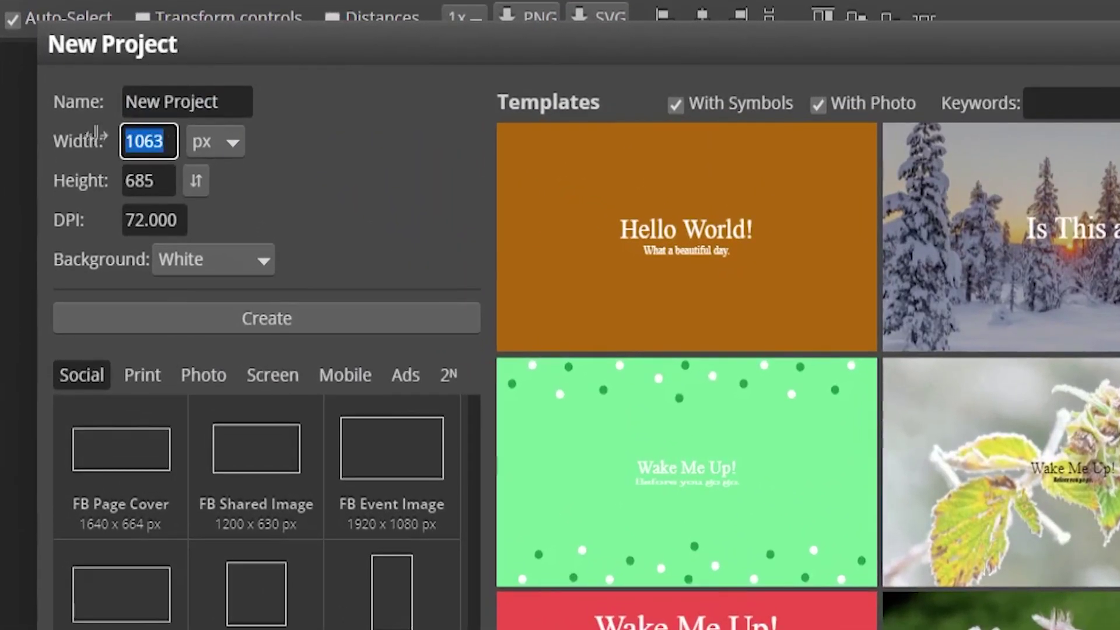
pyautogui.write('128')
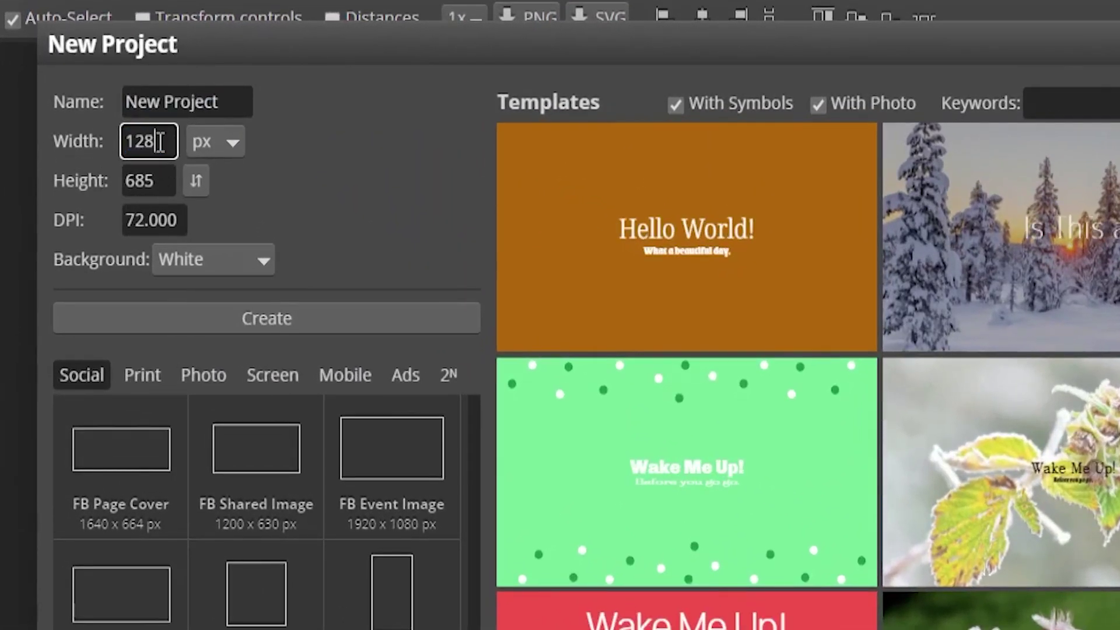
pyautogui.write('0')
pyautogui.press('Tab')
pyautogui.write('7')
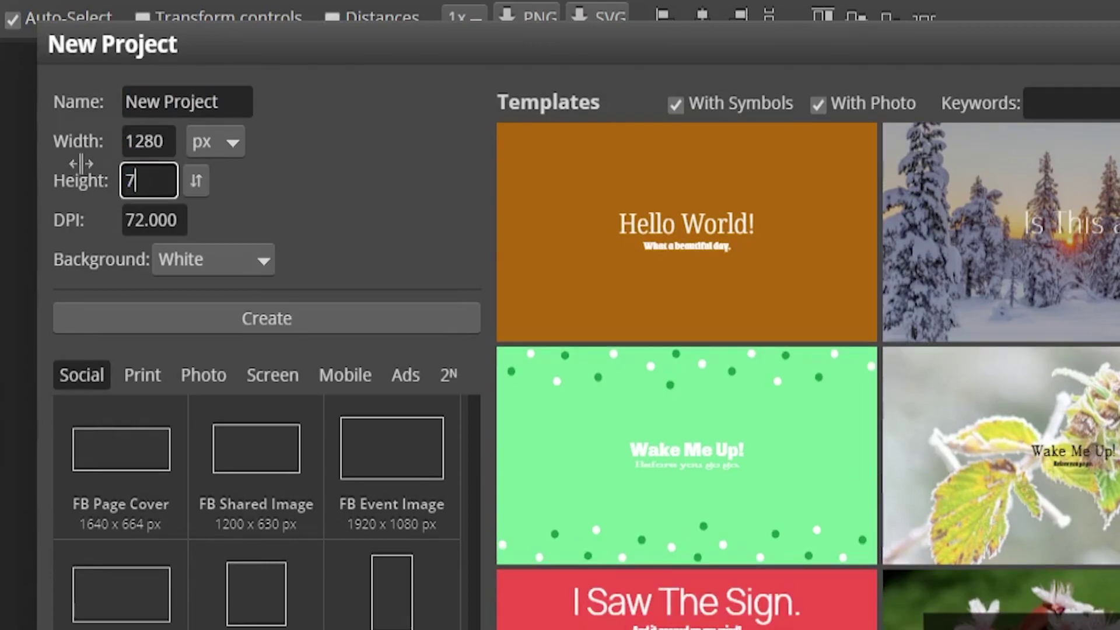
pyautogui.write('20')
pyautogui.click(226, 99)
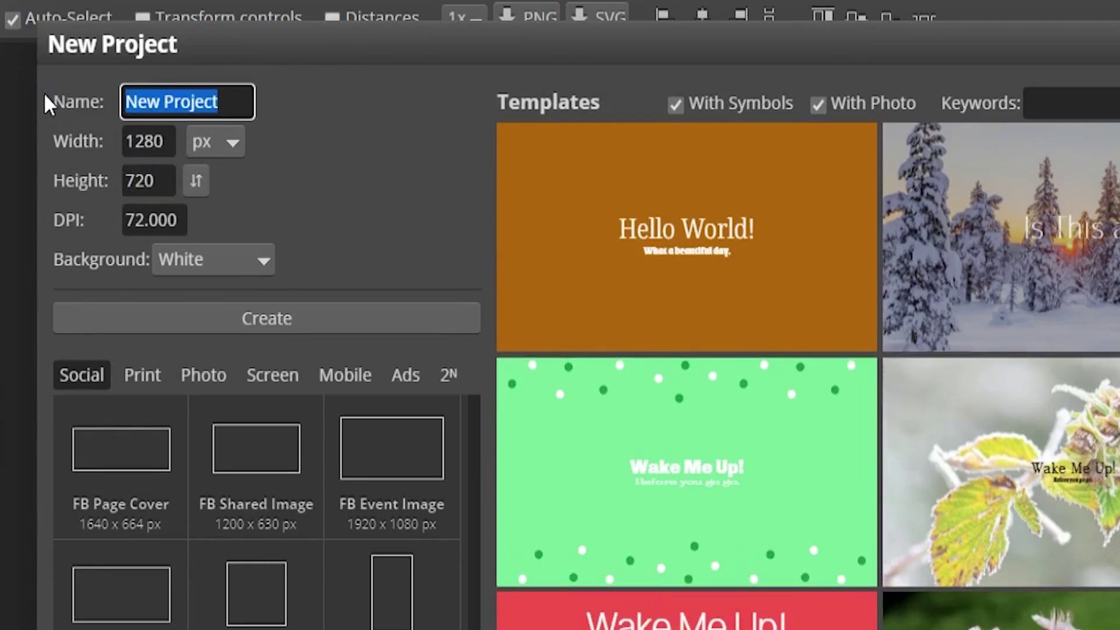
pyautogui.write('amongus')
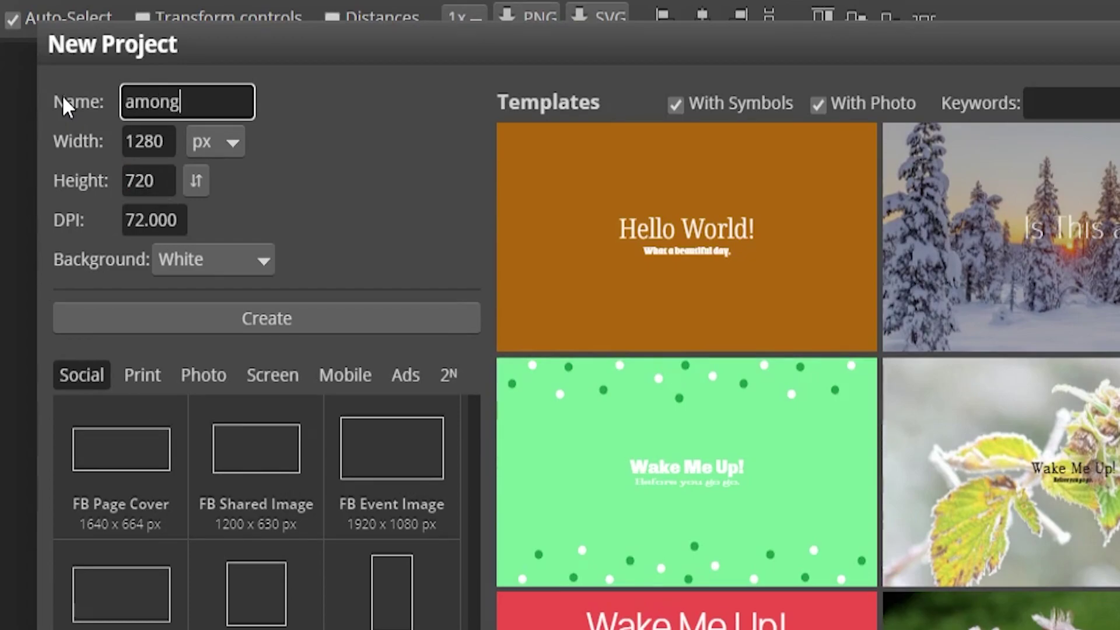
pyautogui.click(227, 307)
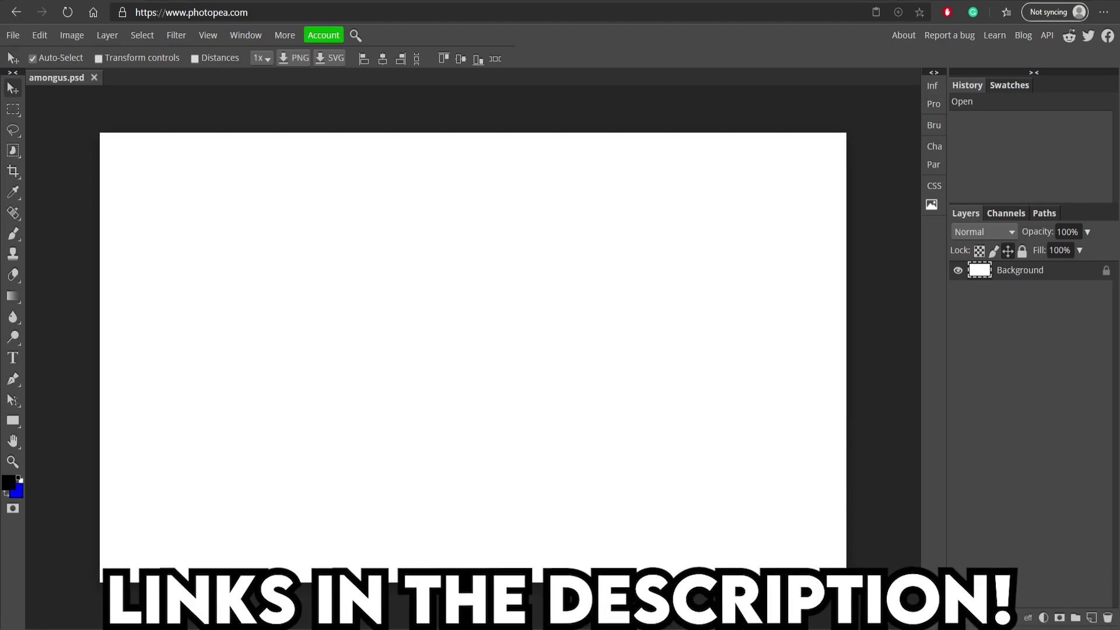
# Paste the snowy Among Us screenshot as Layer 1 and scale it to cover the 1280 × 720 canvas
pyautogui.hotkey('ctrl', 'v')
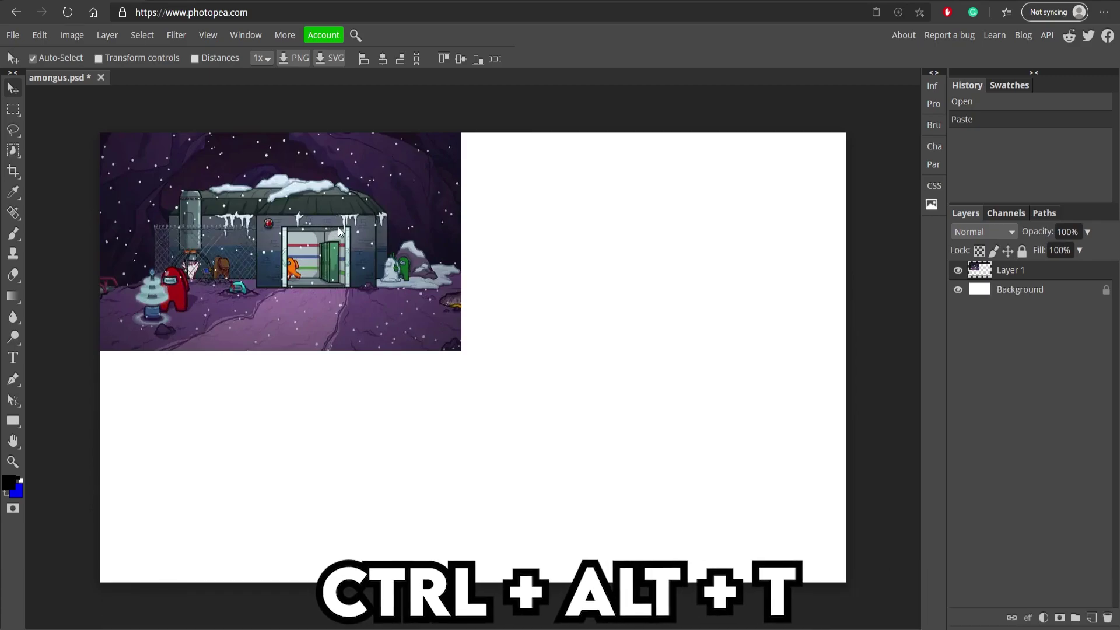
pyautogui.hotkey('ctrl', 'alt', 't')
pyautogui.moveTo(463, 351); pyautogui.dragTo(845, 582)
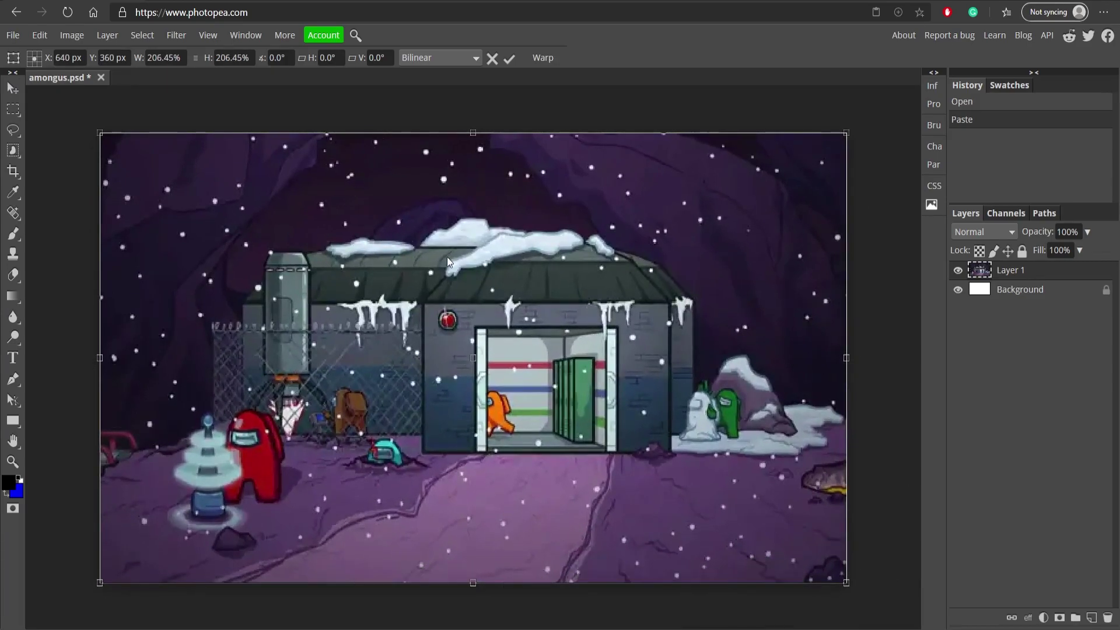
pyautogui.click(509, 58)
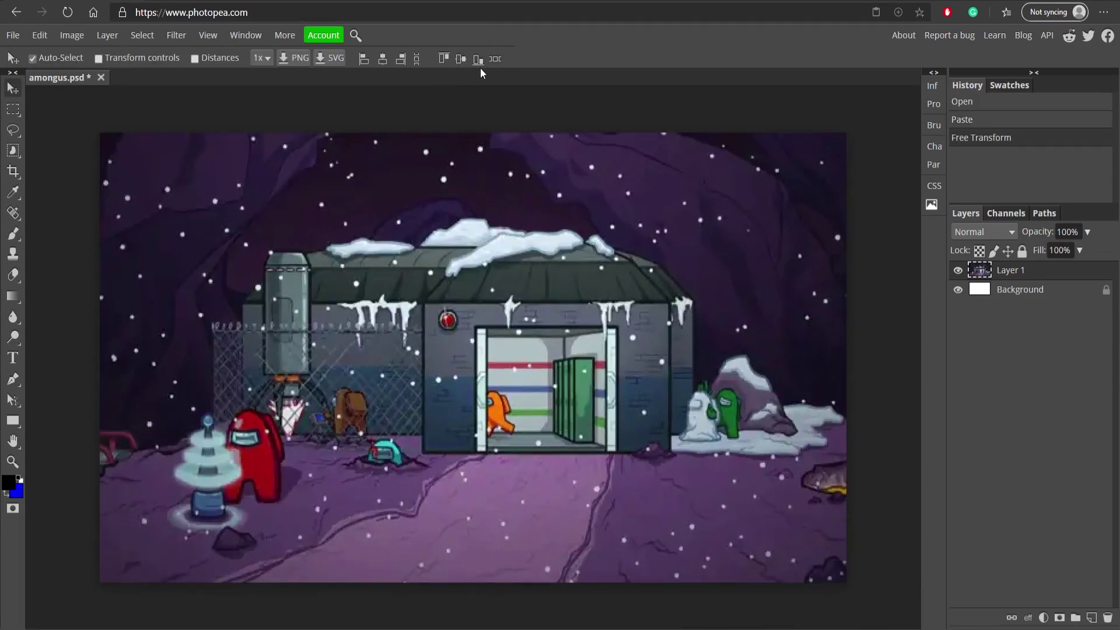
# Apply a Zoom-mode Radial Blur with amount 5 to the scene layer
pyautogui.click(177, 35)
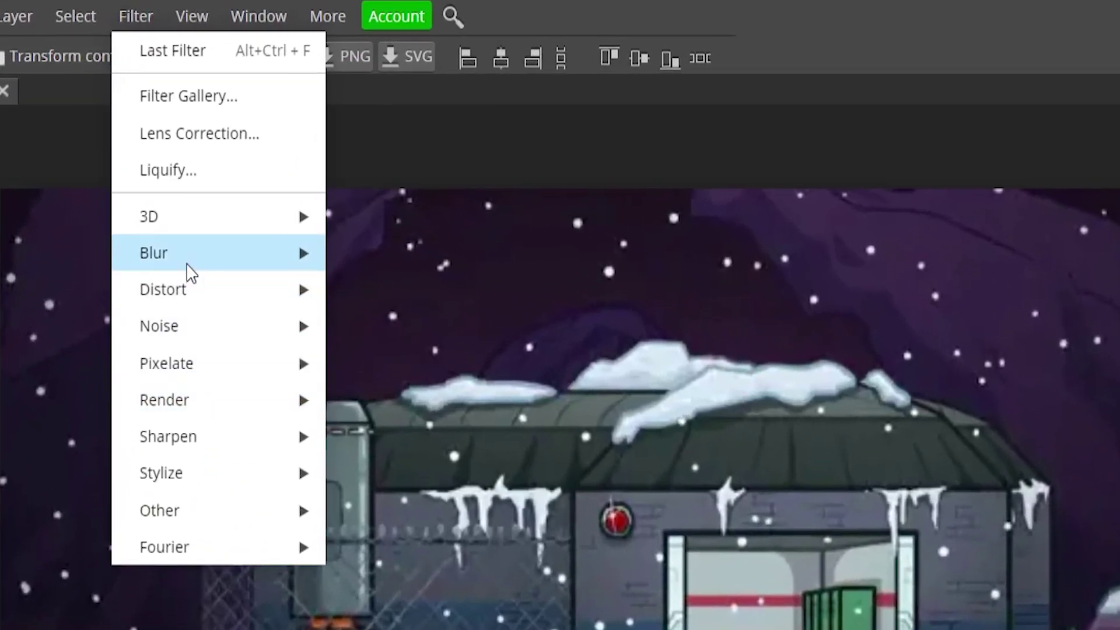
pyautogui.moveTo(187, 268)
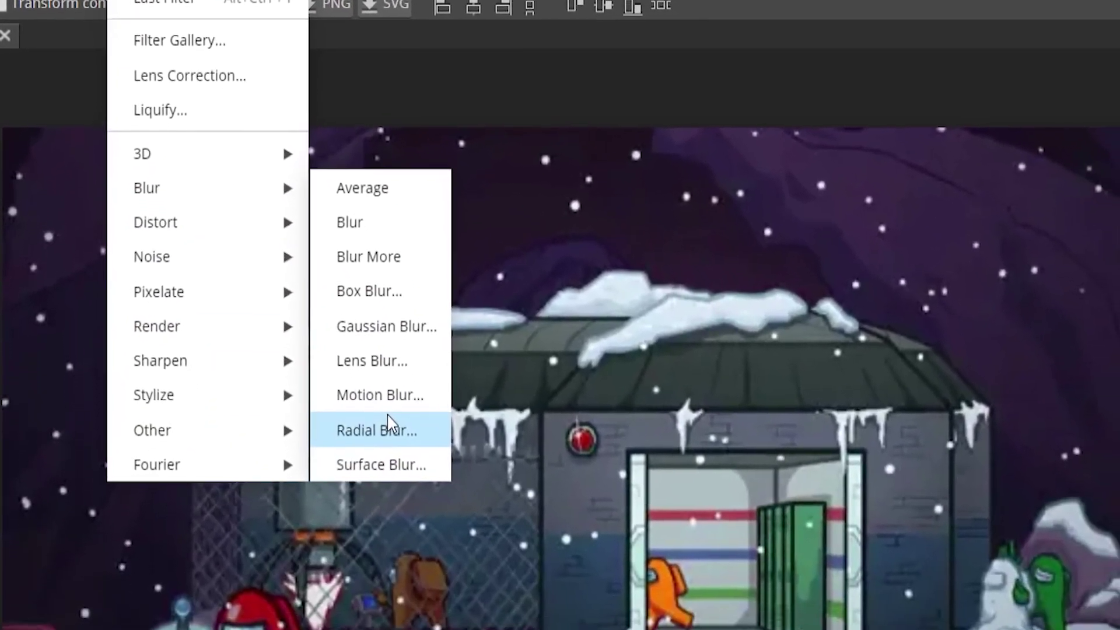
pyautogui.click(389, 421)
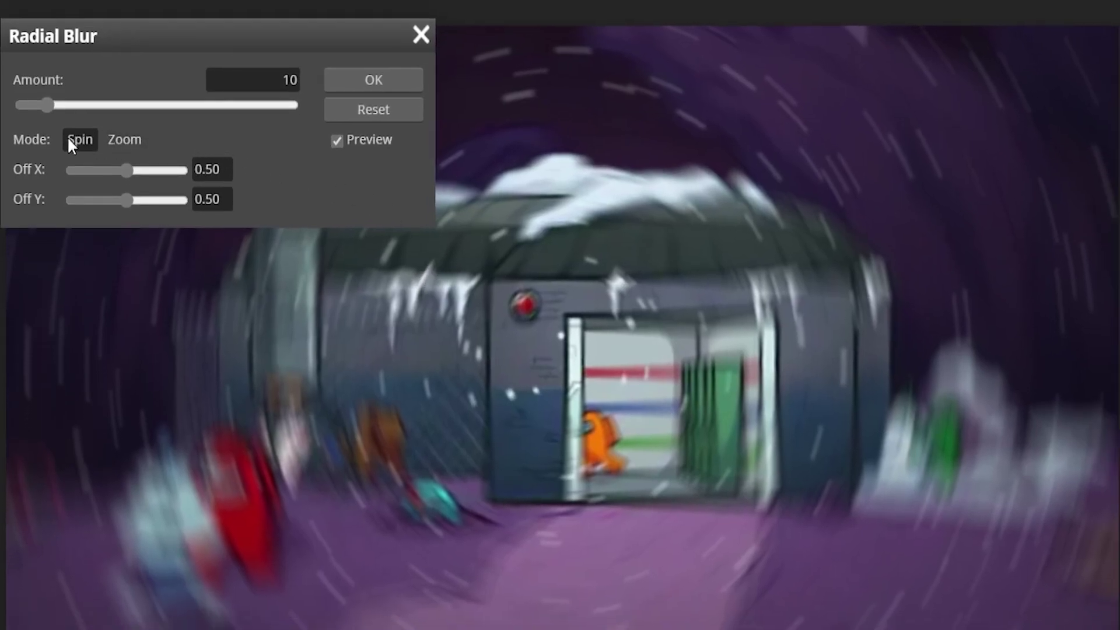
pyautogui.click(114, 143)
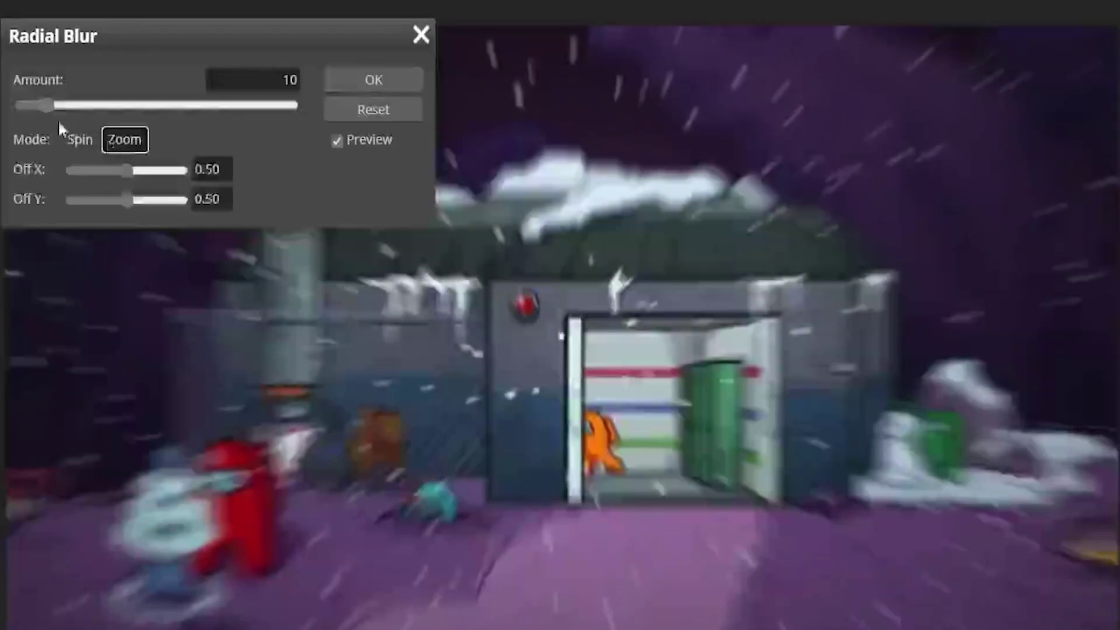
pyautogui.moveTo(42, 113); pyautogui.dragTo(33, 109)
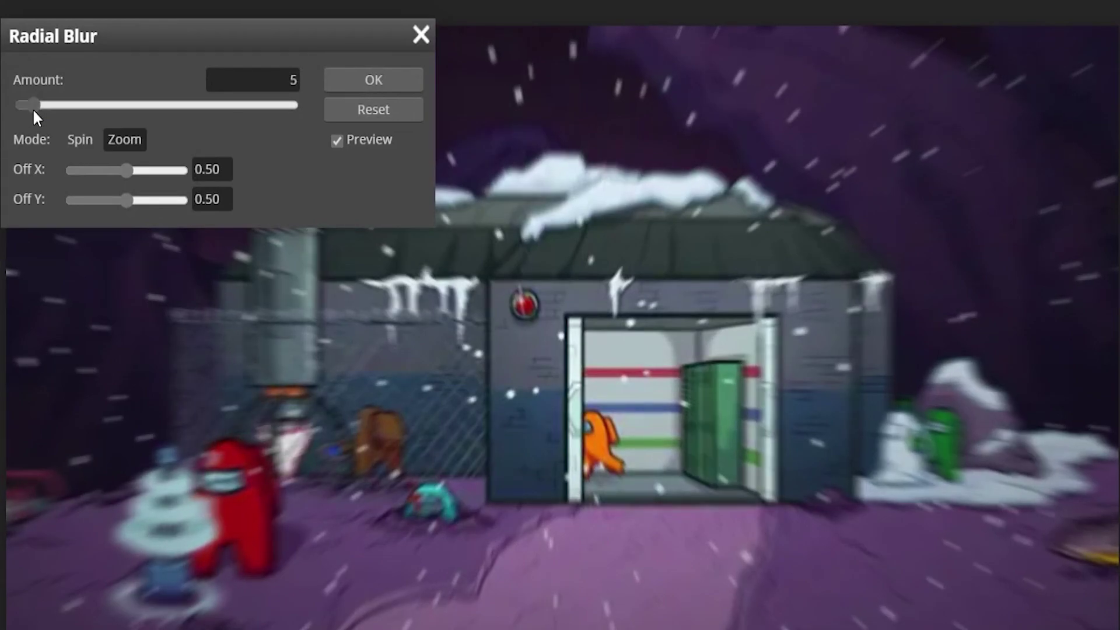
pyautogui.click(377, 82)
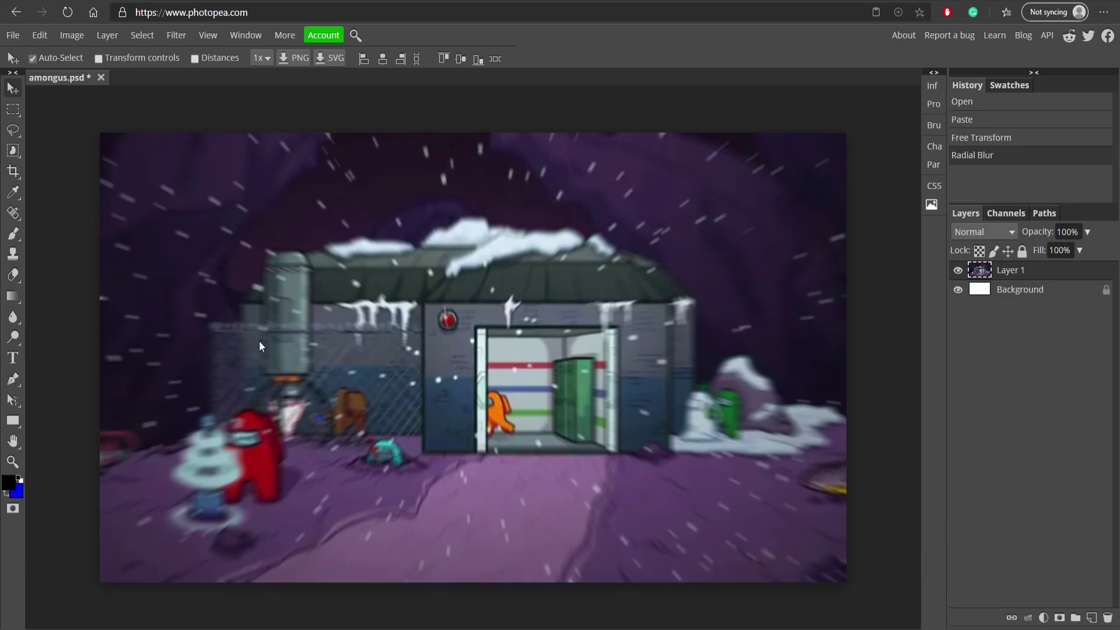
# Paste the blue crewmate as Layer 2, enlarge it, and place it on the left
pyautogui.hotkey('ctrl', 'v')
pyautogui.moveTo(448, 353); pyautogui.dragTo(343, 387)
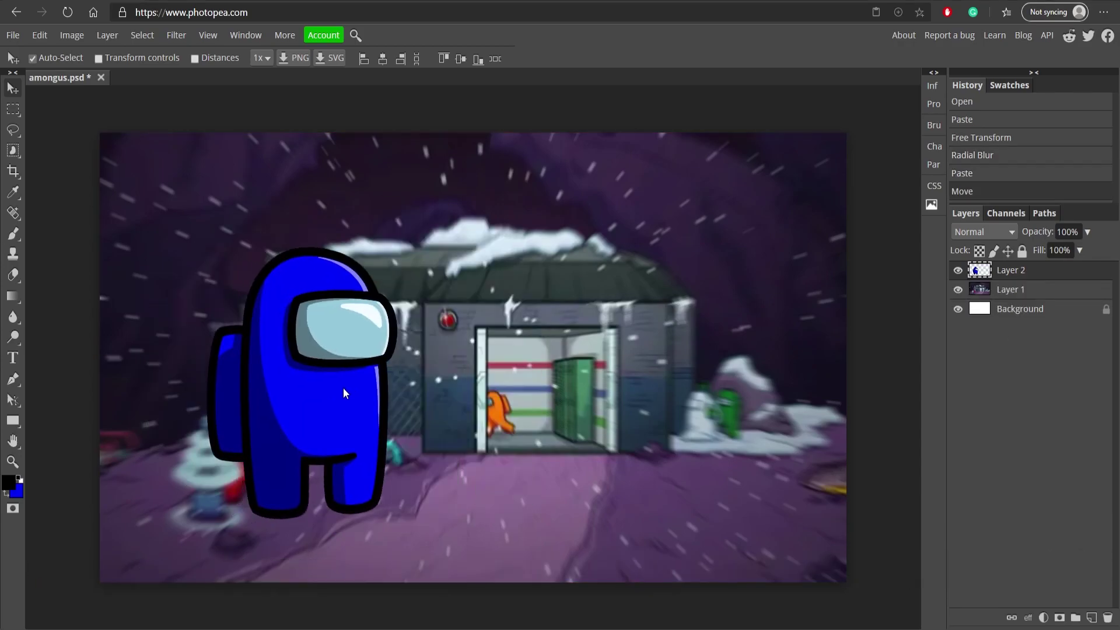
pyautogui.hotkey('ctrl', 't')
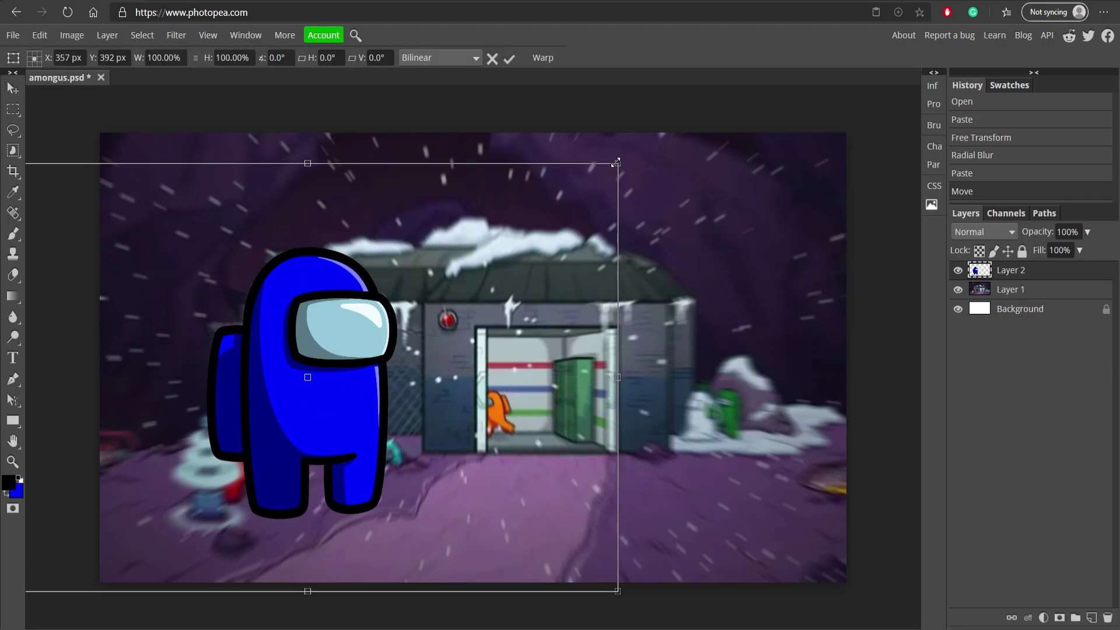
pyautogui.moveTo(616, 163); pyautogui.dragTo(863, 24)
pyautogui.moveTo(652, 271); pyautogui.dragTo(438, 348)
pyautogui.click(509, 57)
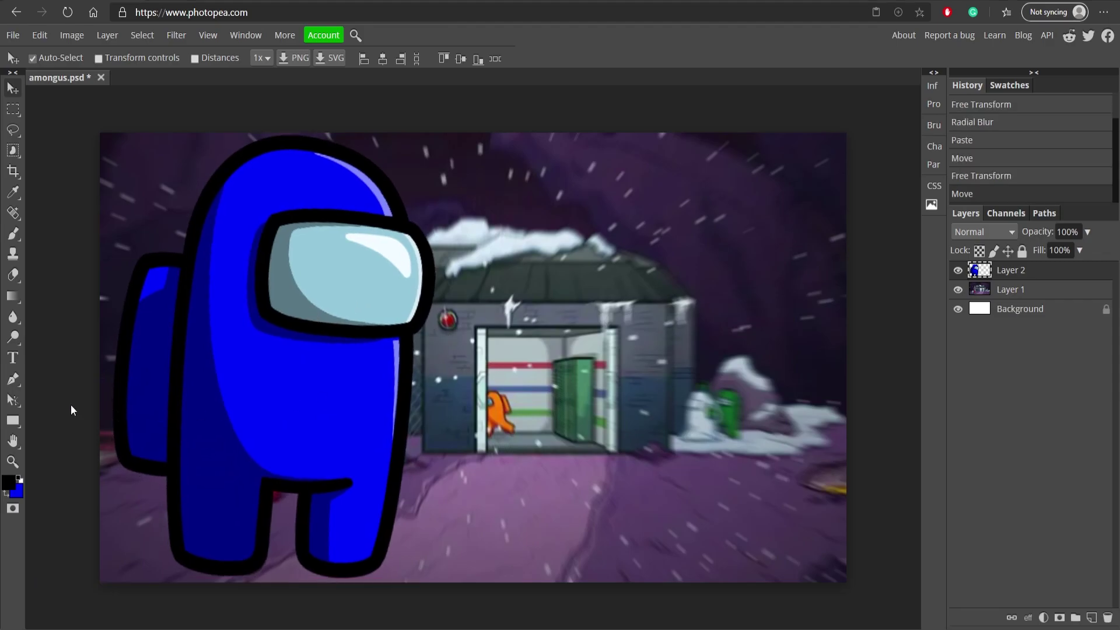
# Add an AMONG text layer to the scene and set its size to 200 px
pyautogui.click(13, 357)
pyautogui.click(477, 314)
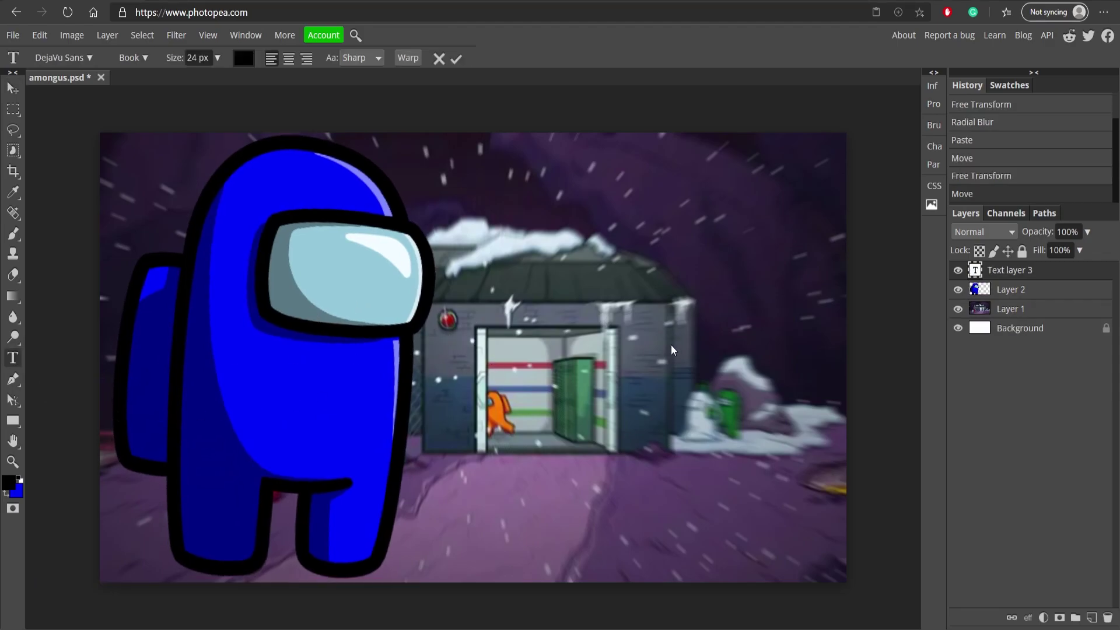
pyautogui.hotkey('ctrl', 'a')
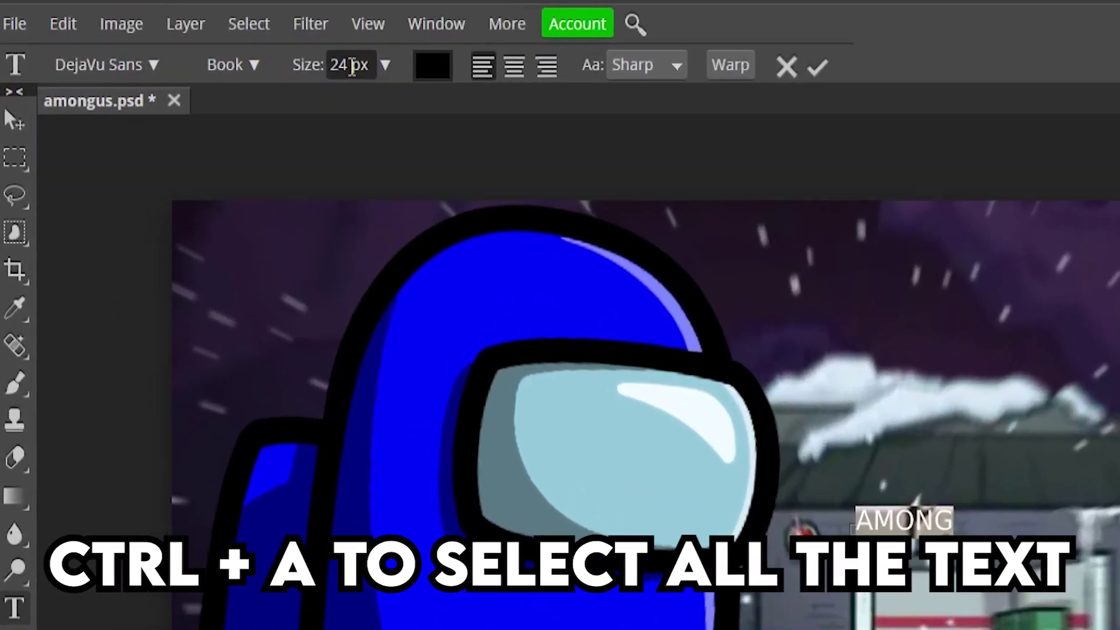
pyautogui.doubleClick(349, 65)
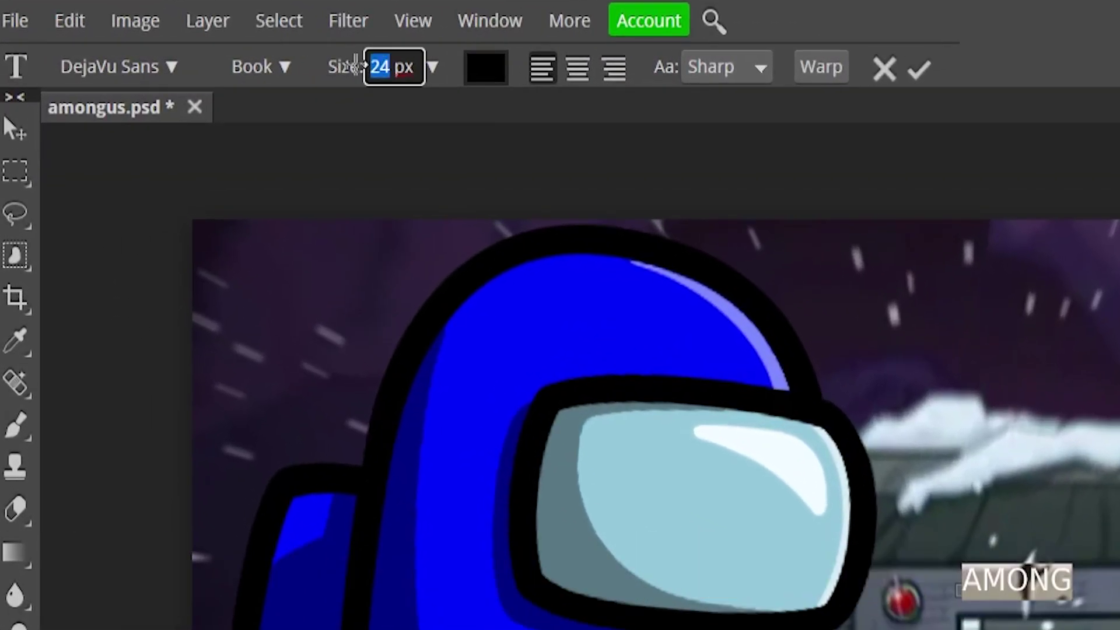
pyautogui.write('200')
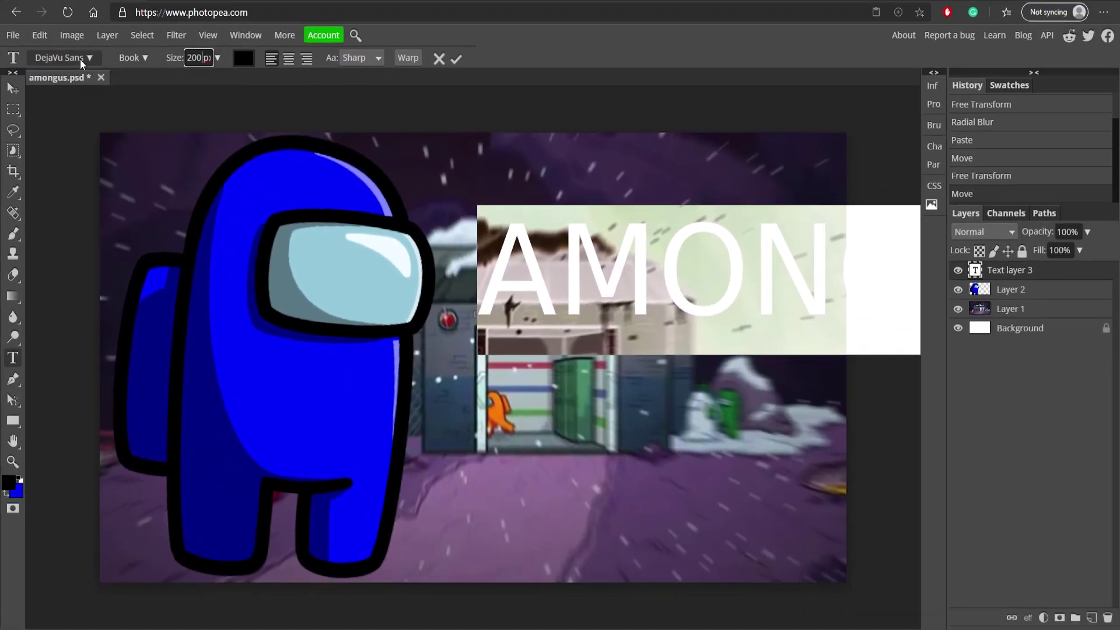
# Make AMONG white Luckiest Guy and place it right of the crewmate
pyautogui.click(81, 61)
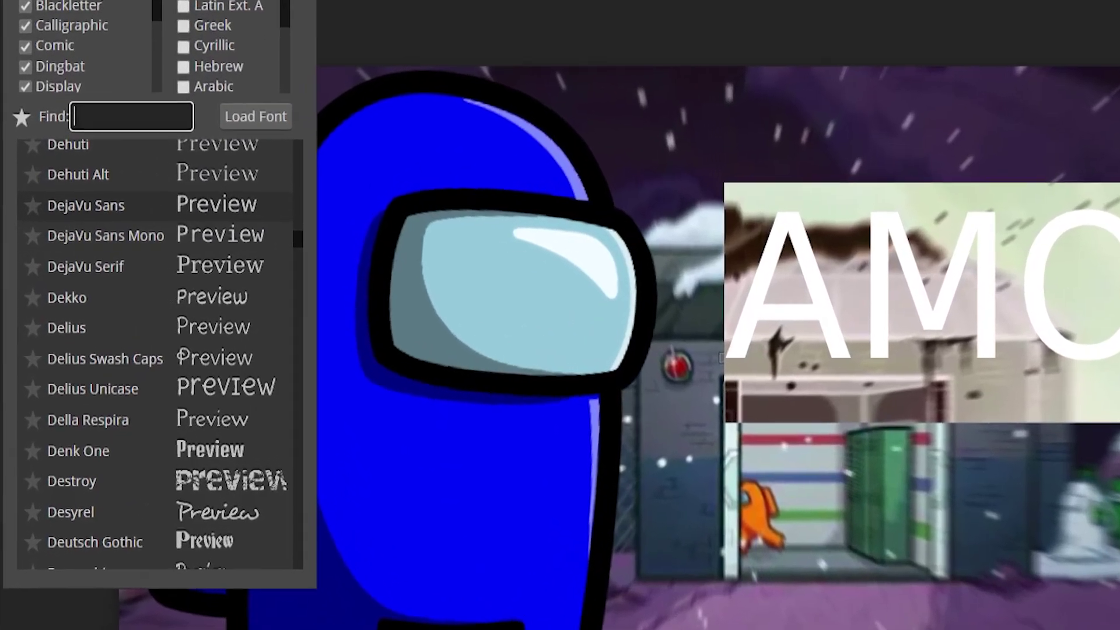
pyautogui.write('luc')
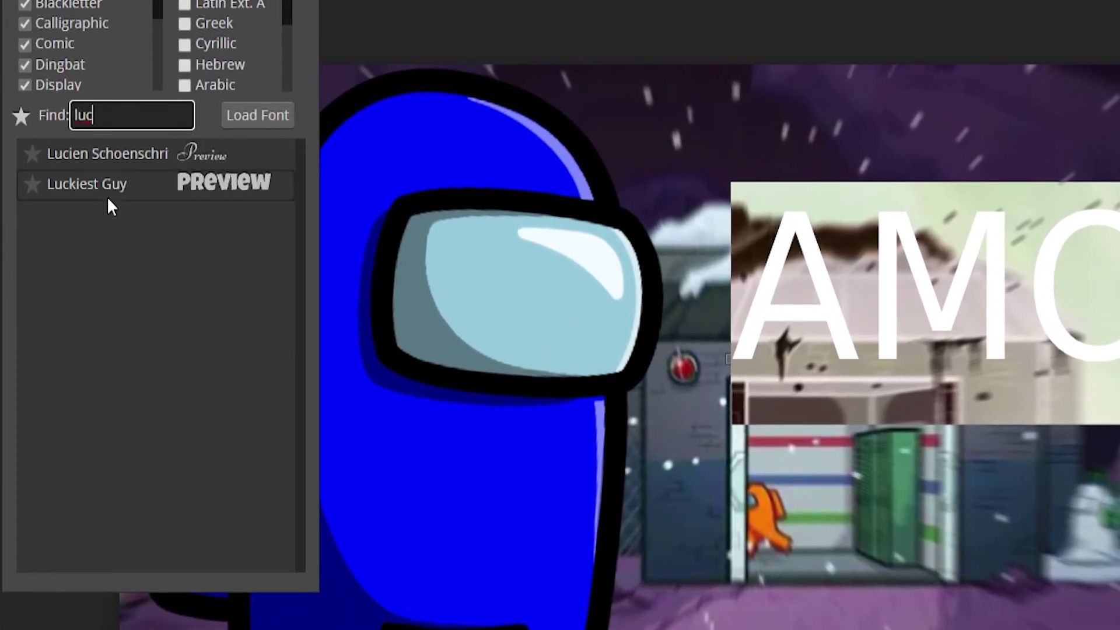
pyautogui.click(72, 184)
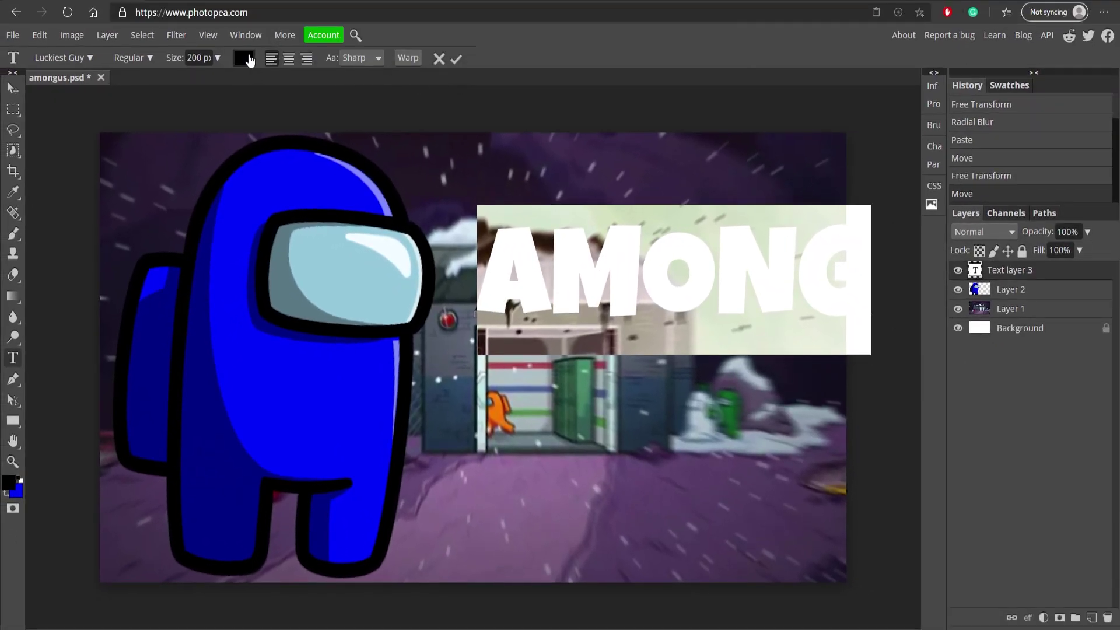
pyautogui.click(240, 59)
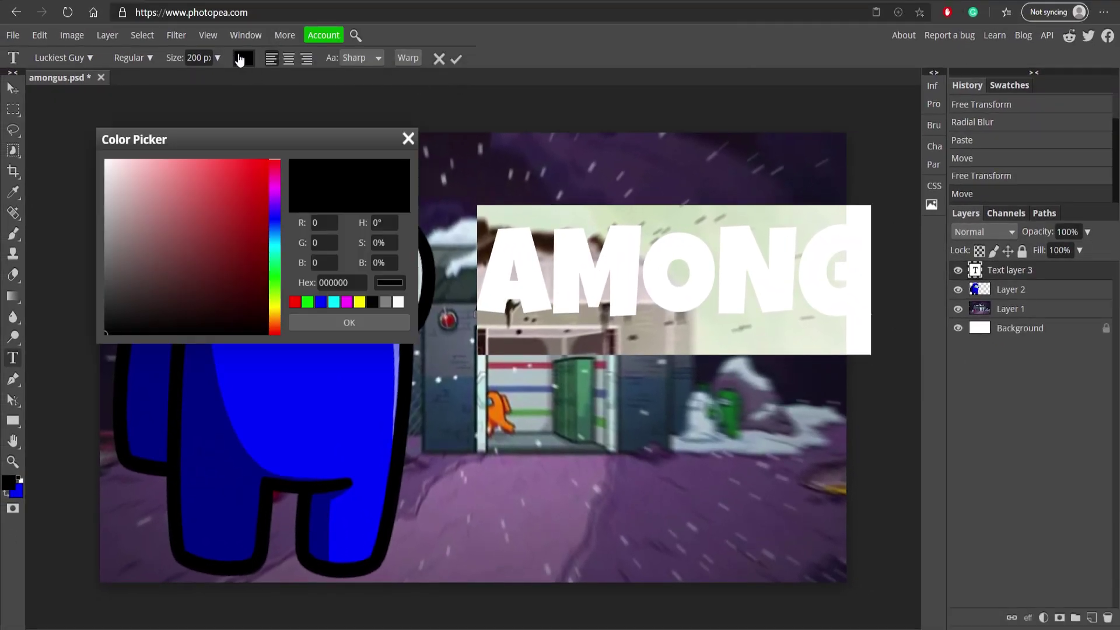
pyautogui.click(348, 322)
pyautogui.click(456, 58)
pyautogui.press('v')
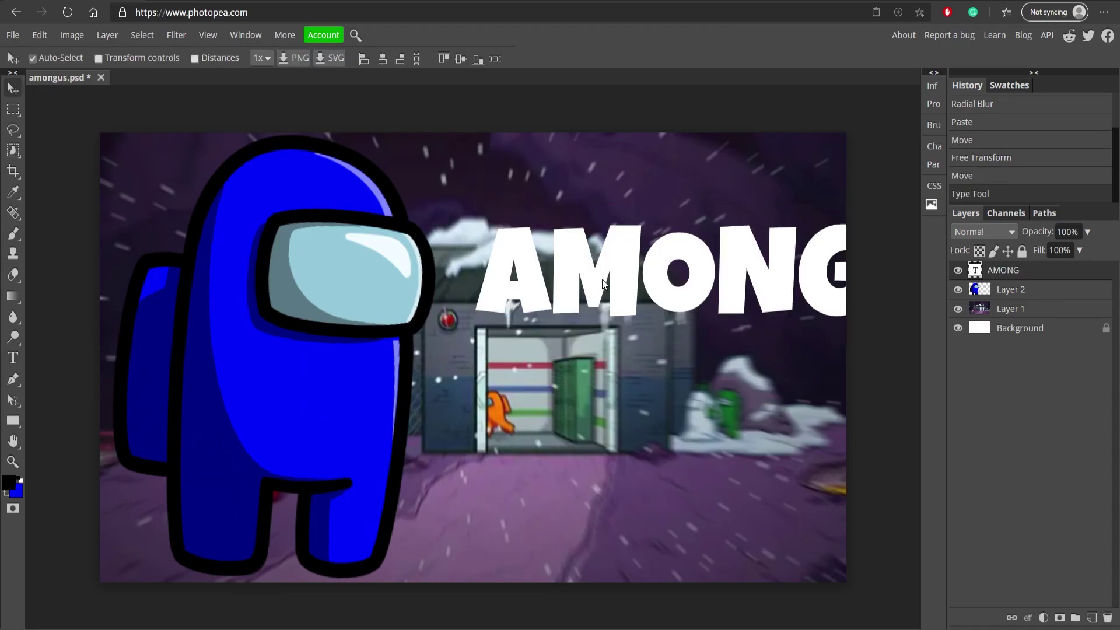
pyautogui.moveTo(668, 288); pyautogui.dragTo(637, 433)
# Duplicate the AMONG layer and change the copy's text to US
pyautogui.hotkey('ctrl', 'j')
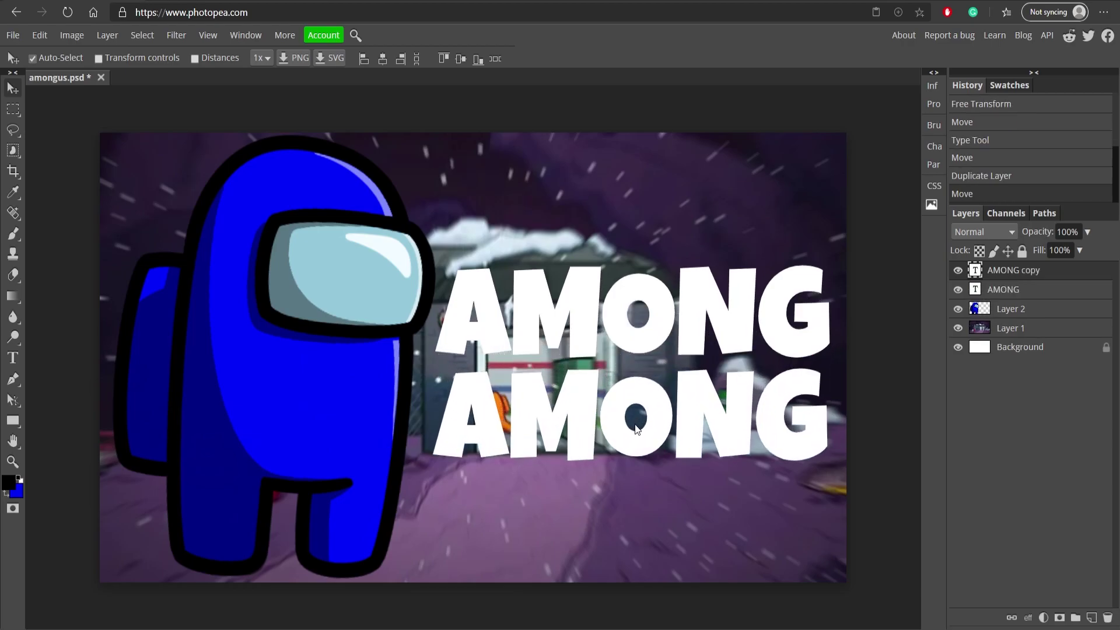
pyautogui.press('t')
pyautogui.doubleClick(634, 420)
pyautogui.write('US')
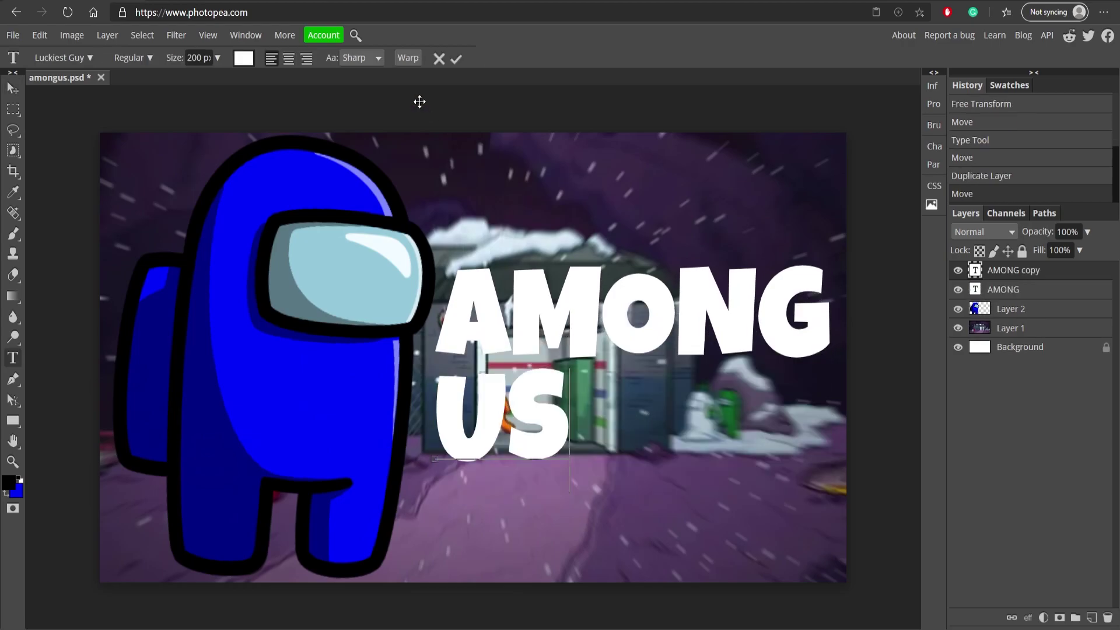
# Enlarge the US text to 270 px
pyautogui.hotkey('ctrl', 'a')
pyautogui.click(196, 58)
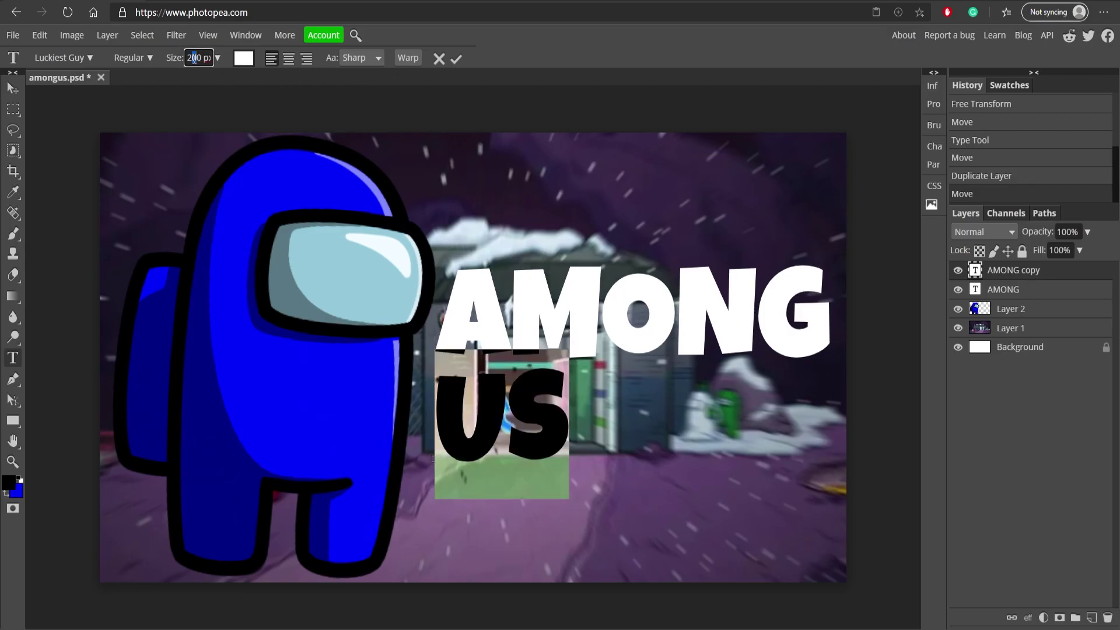
pyautogui.press('Return')
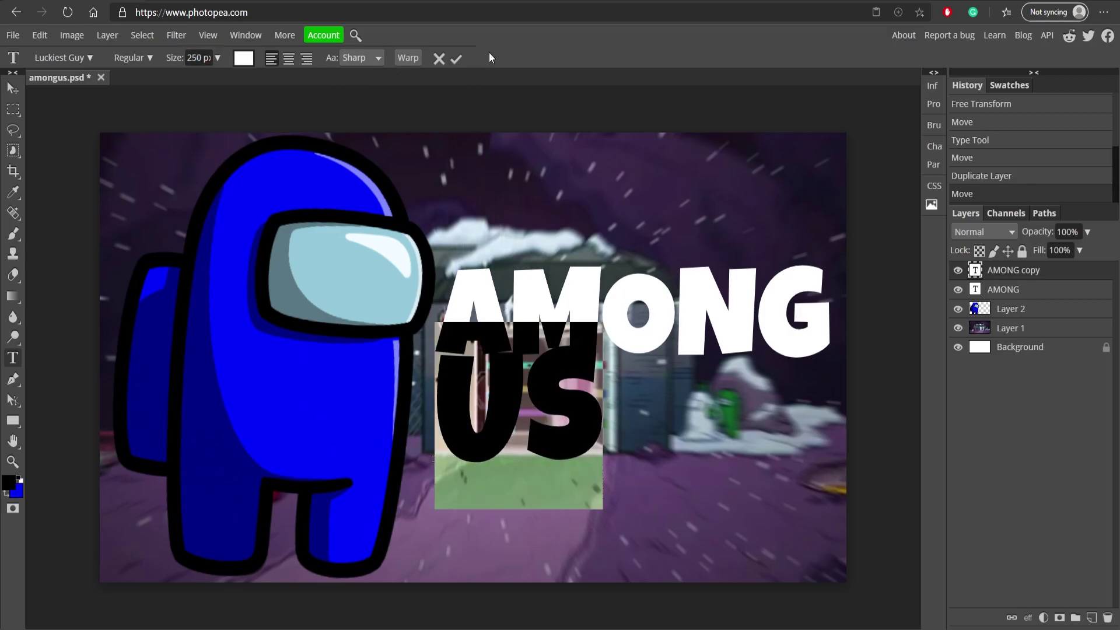
pyautogui.click(196, 58)
pyautogui.hotkey('ctrl', 'l')
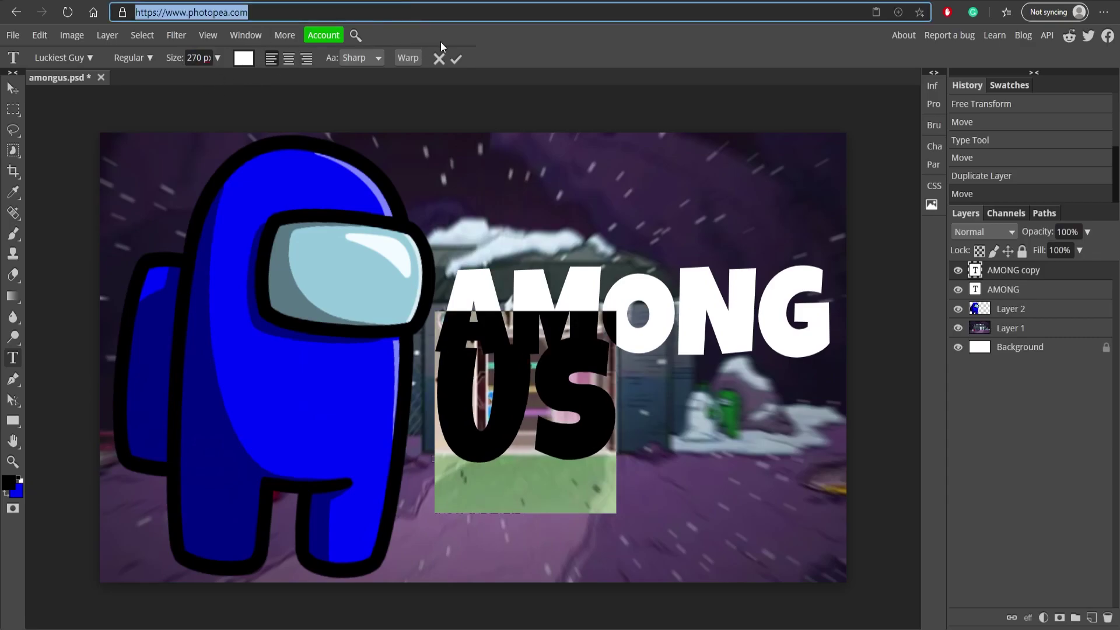
pyautogui.click(455, 59)
# Centre US beneath AMONG and nudge the crewmate slightly left
pyautogui.moveTo(530, 407); pyautogui.dragTo(636, 429)
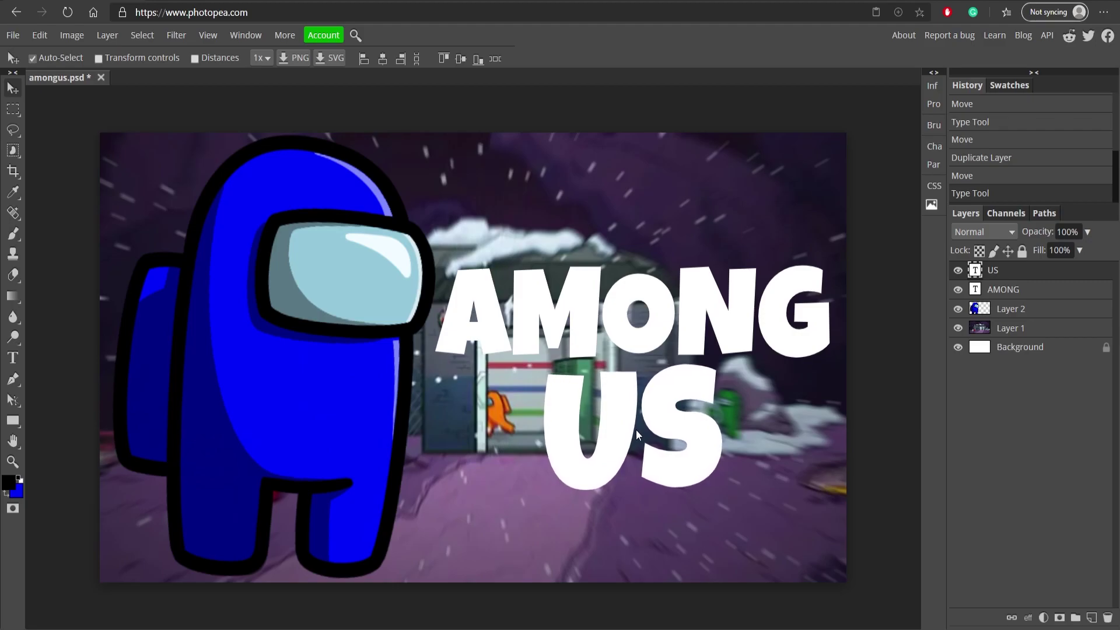
pyautogui.moveTo(268, 401); pyautogui.dragTo(258, 402)
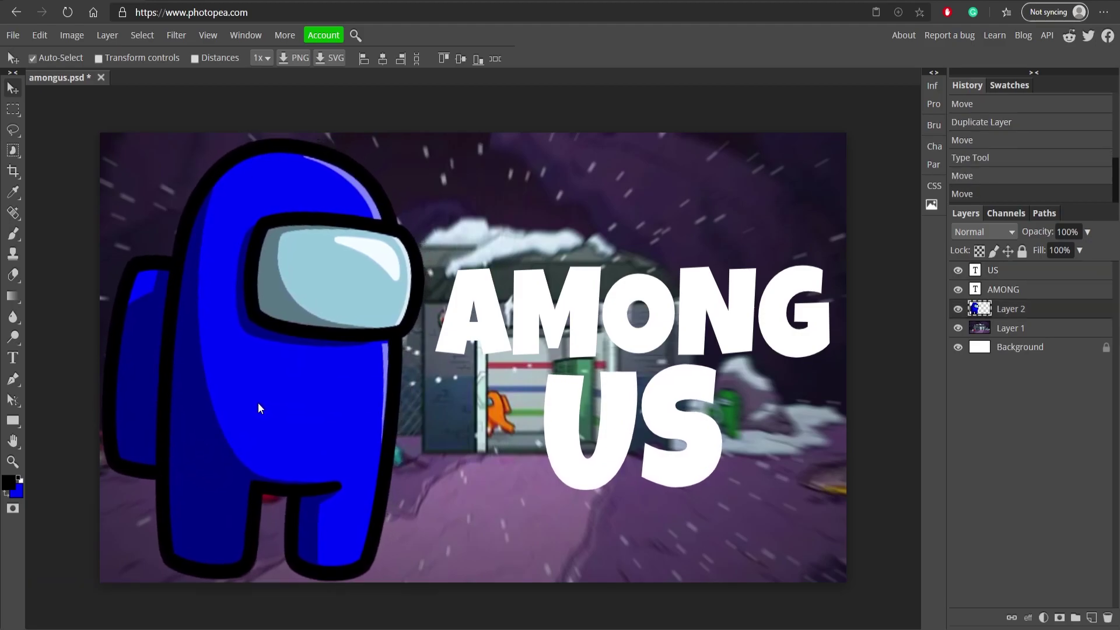
pyautogui.moveTo(568, 338); pyautogui.dragTo(561, 338)
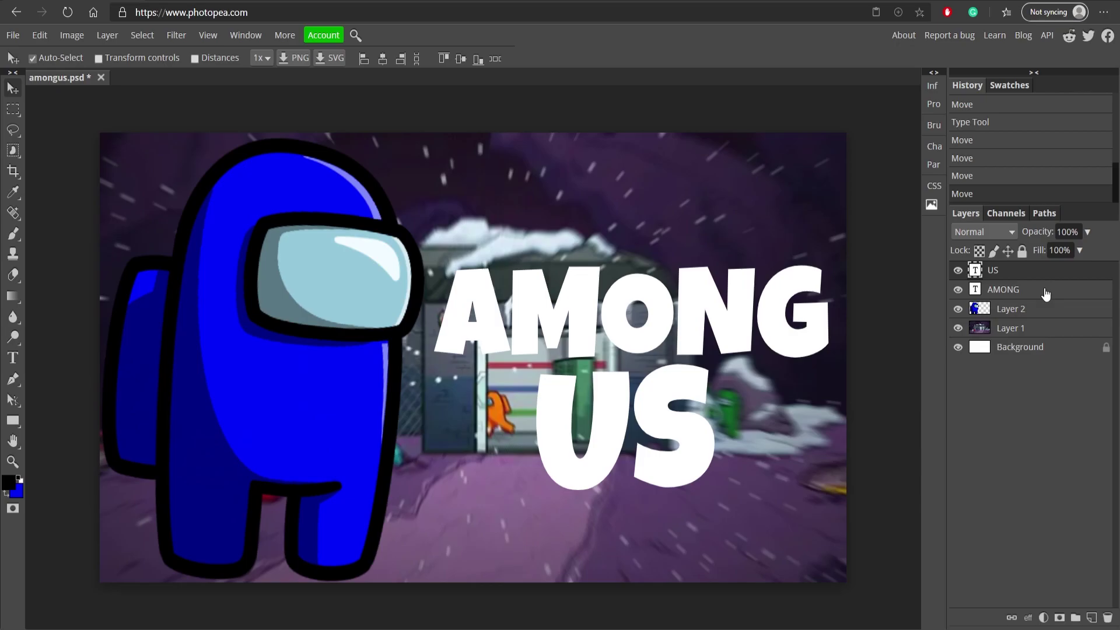
# Add a Gradient Overlay to the AMONG layer with Scale at 10%
pyautogui.doubleClick(1045, 293)
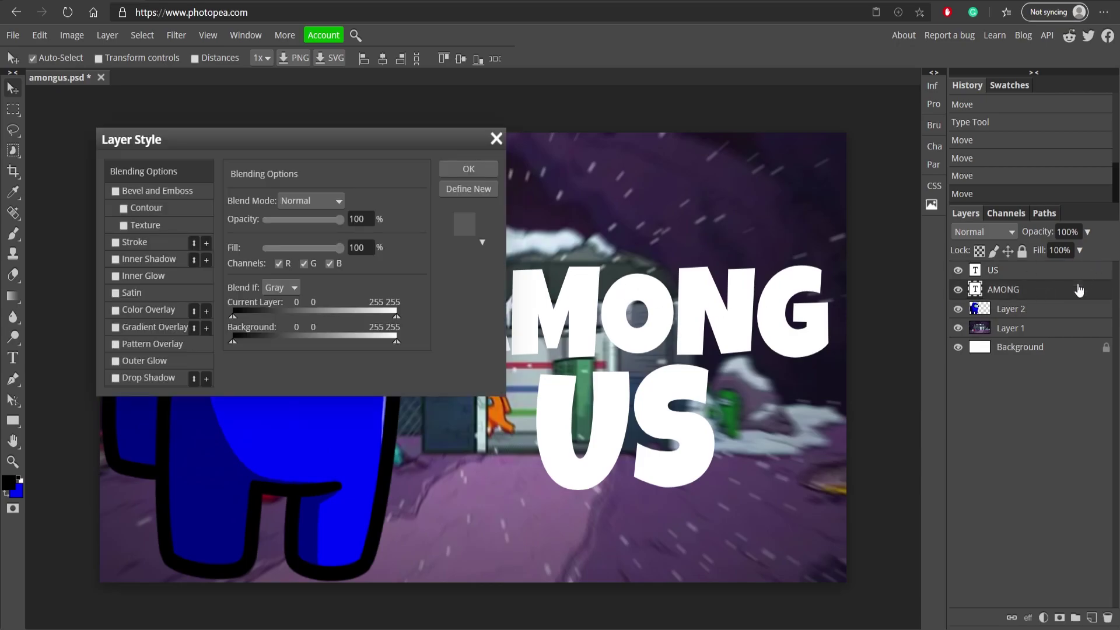
pyautogui.click(1056, 297)
pyautogui.click(116, 328)
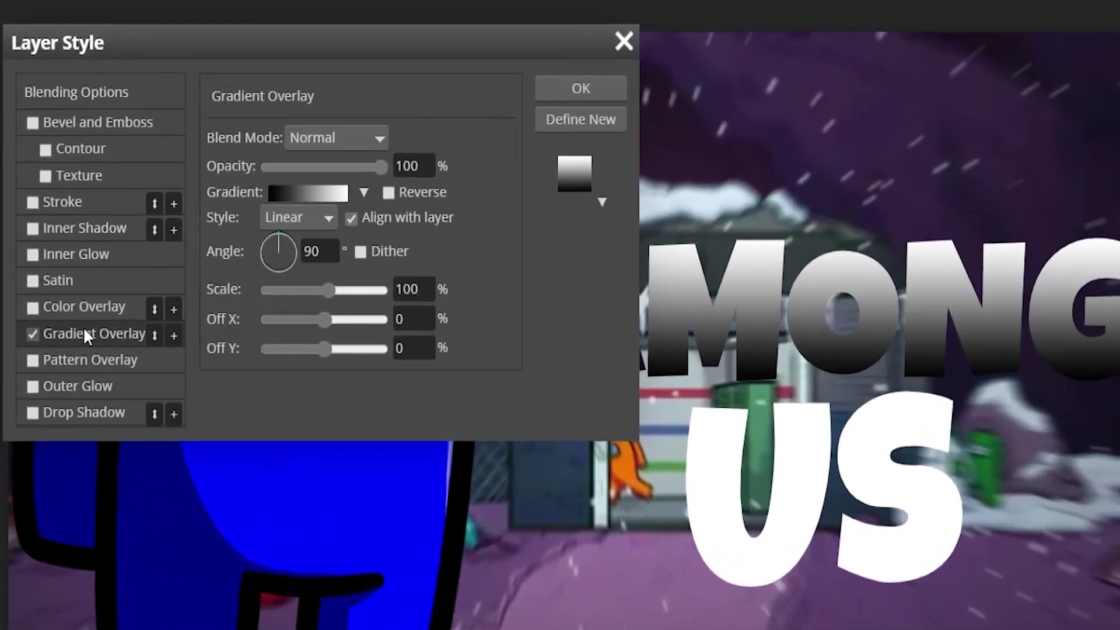
pyautogui.moveTo(328, 290); pyautogui.dragTo(50, 306)
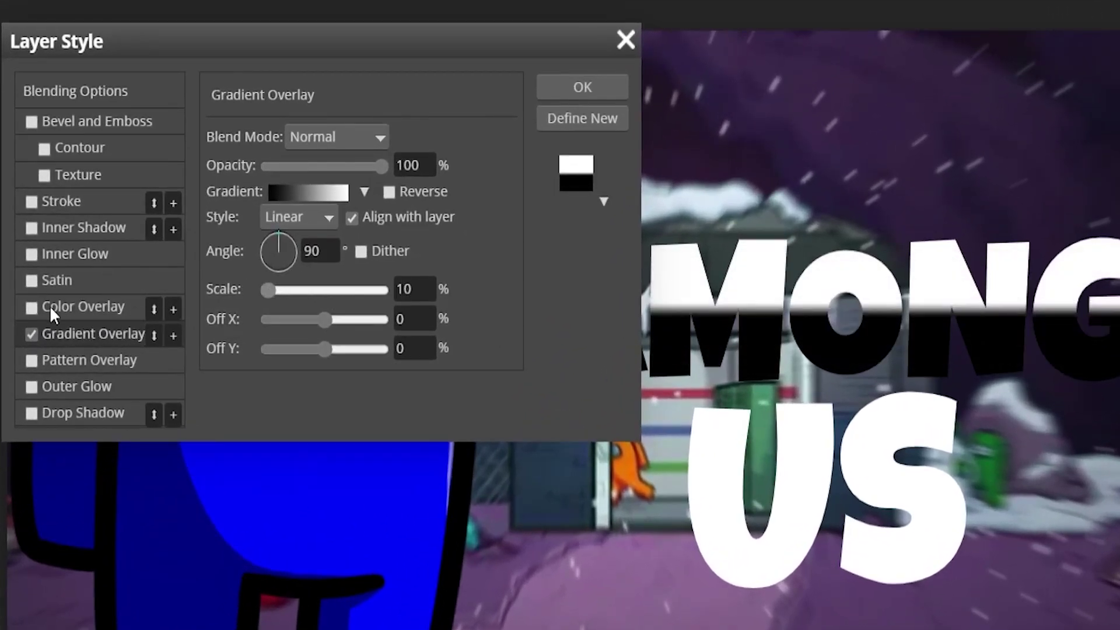
# Edit the gradient stops to light grey (e9e9e9) and white, moving white near 15%
pyautogui.click(299, 194)
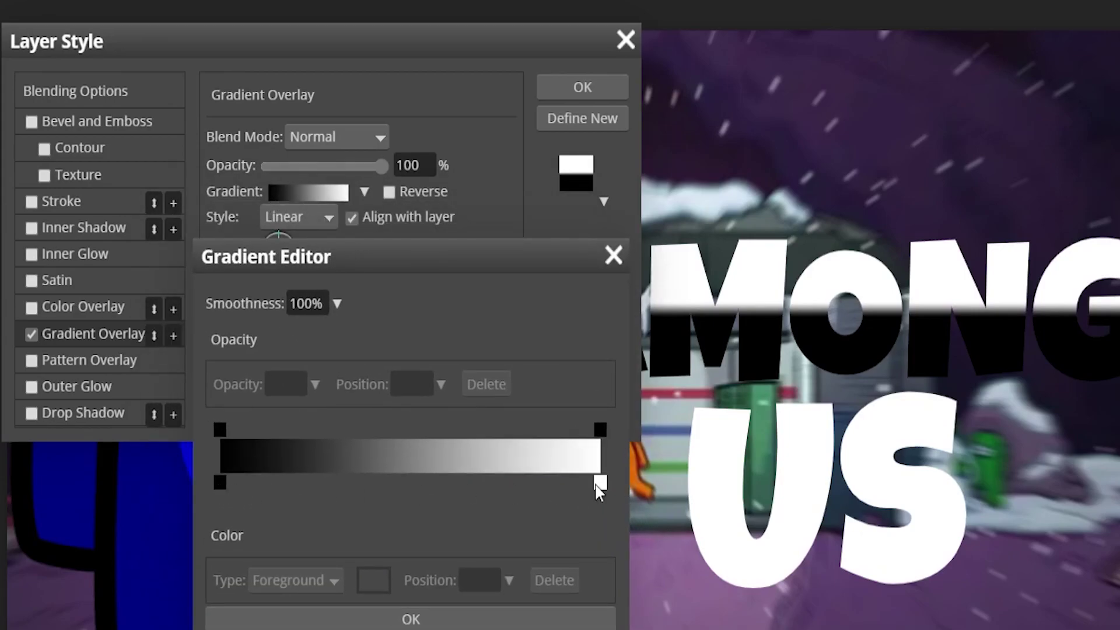
pyautogui.moveTo(599, 484); pyautogui.dragTo(278, 484)
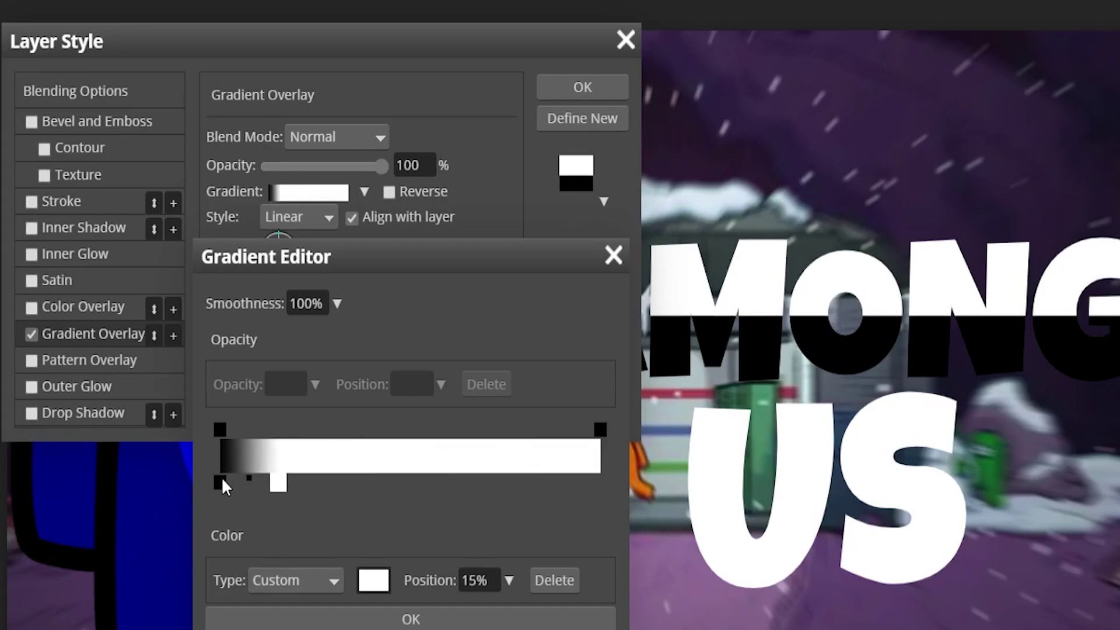
pyautogui.click(219, 482)
pyautogui.doubleClick(219, 482)
pyautogui.click(251, 460)
pyautogui.click(258, 463)
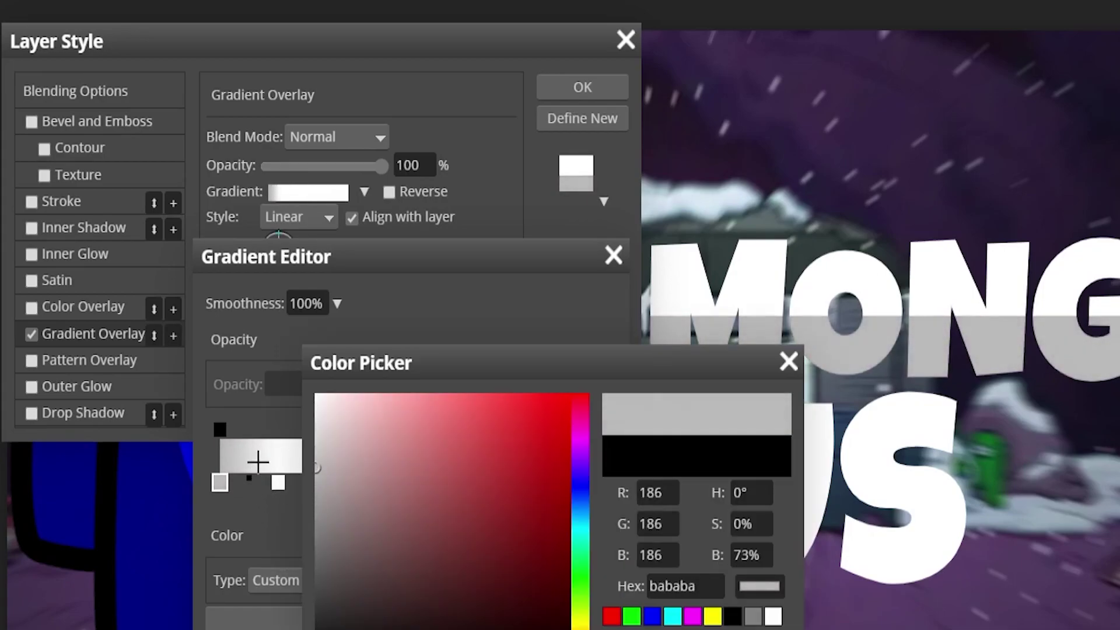
pyautogui.click(258, 462)
pyautogui.click(250, 450)
pyautogui.click(250, 450)
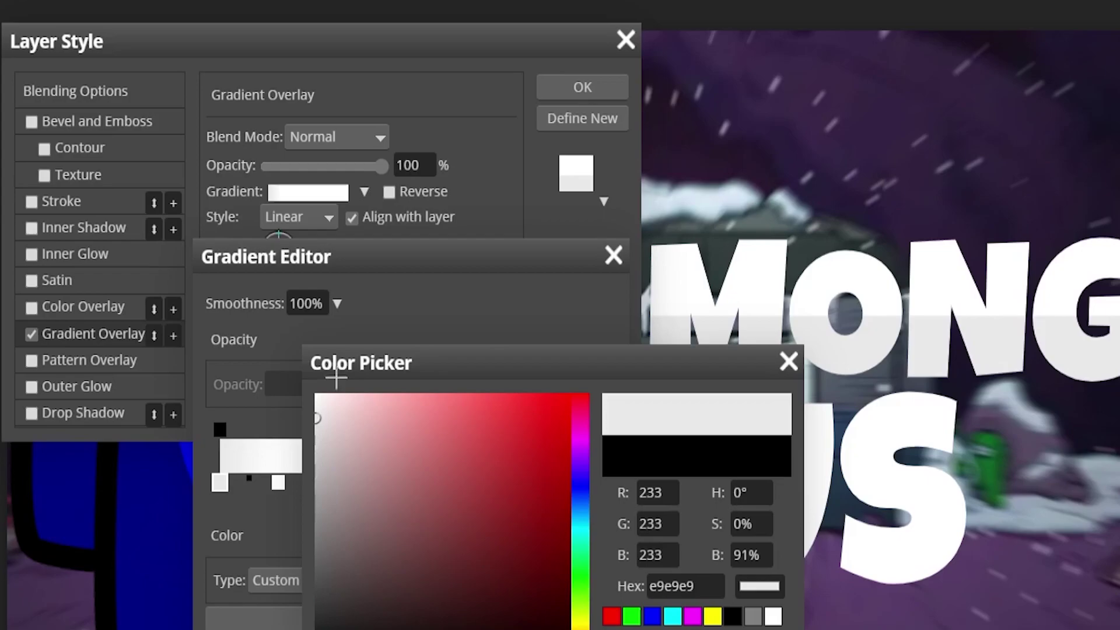
pyautogui.press('Return')
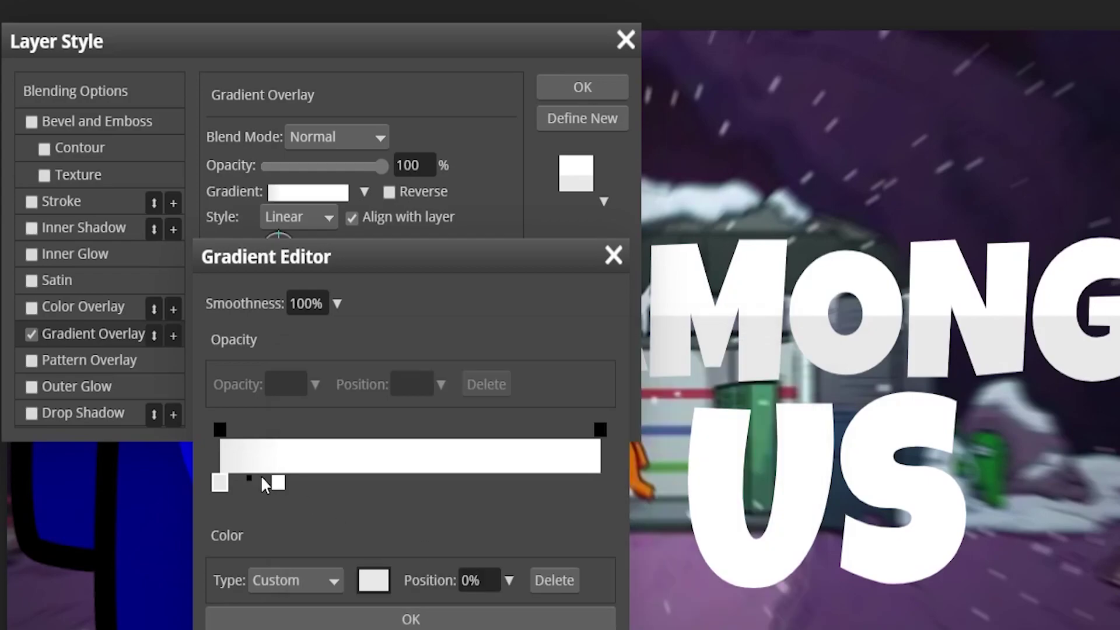
pyautogui.moveTo(276, 483); pyautogui.dragTo(245, 485)
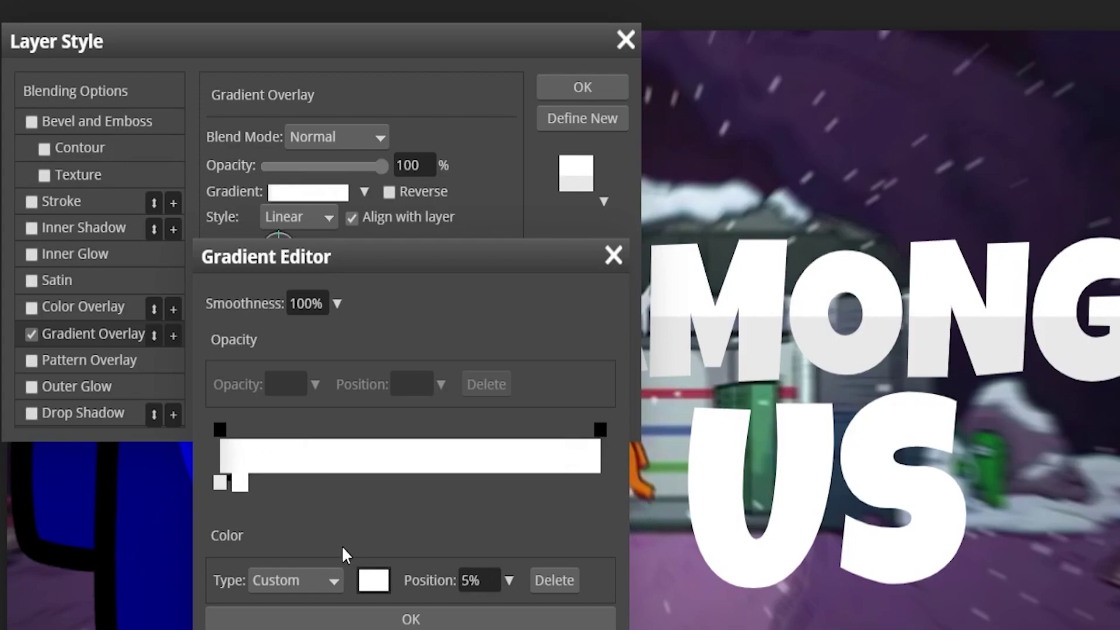
# Give AMONG a black 17 px outside stroke and apply its layer styles
pyautogui.click(433, 622)
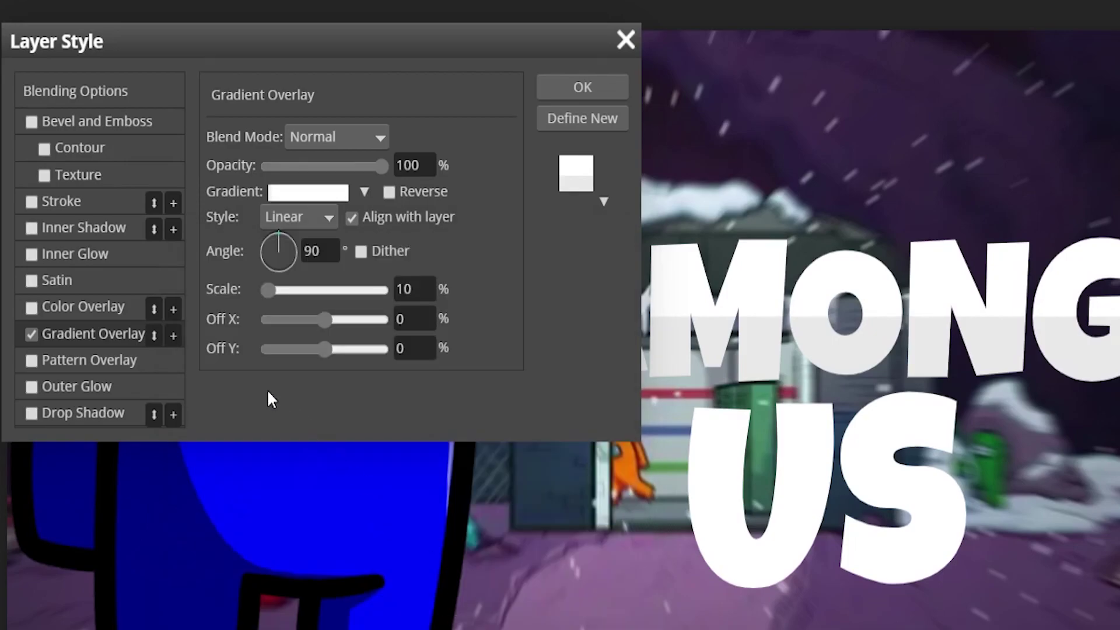
pyautogui.click(31, 201)
pyautogui.click(71, 201)
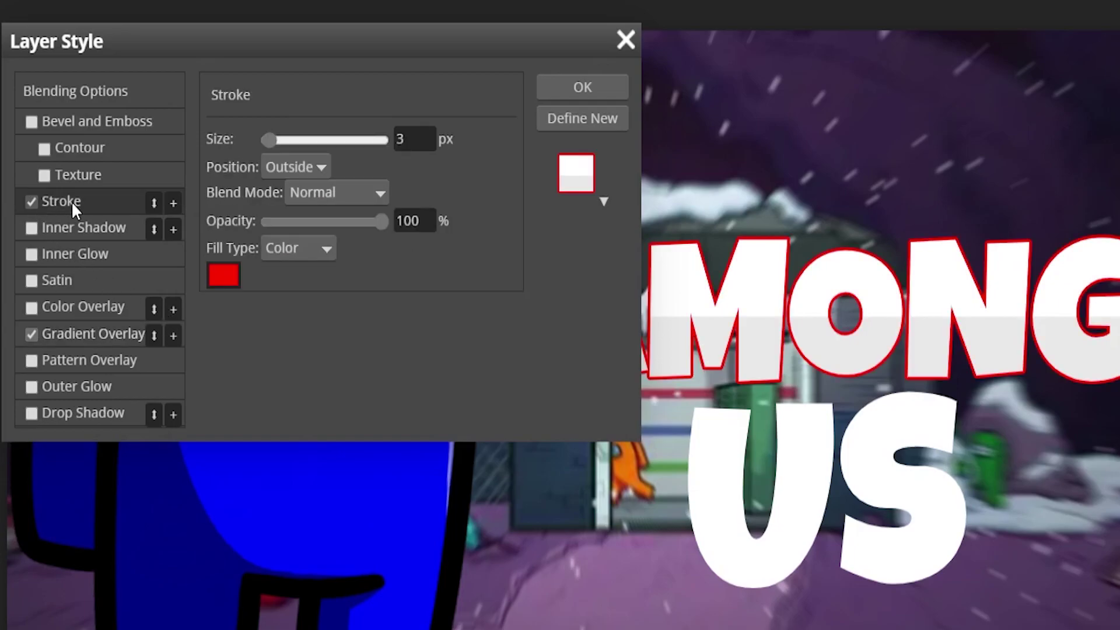
pyautogui.click(225, 281)
pyautogui.moveTo(249, 262); pyautogui.dragTo(169, 512)
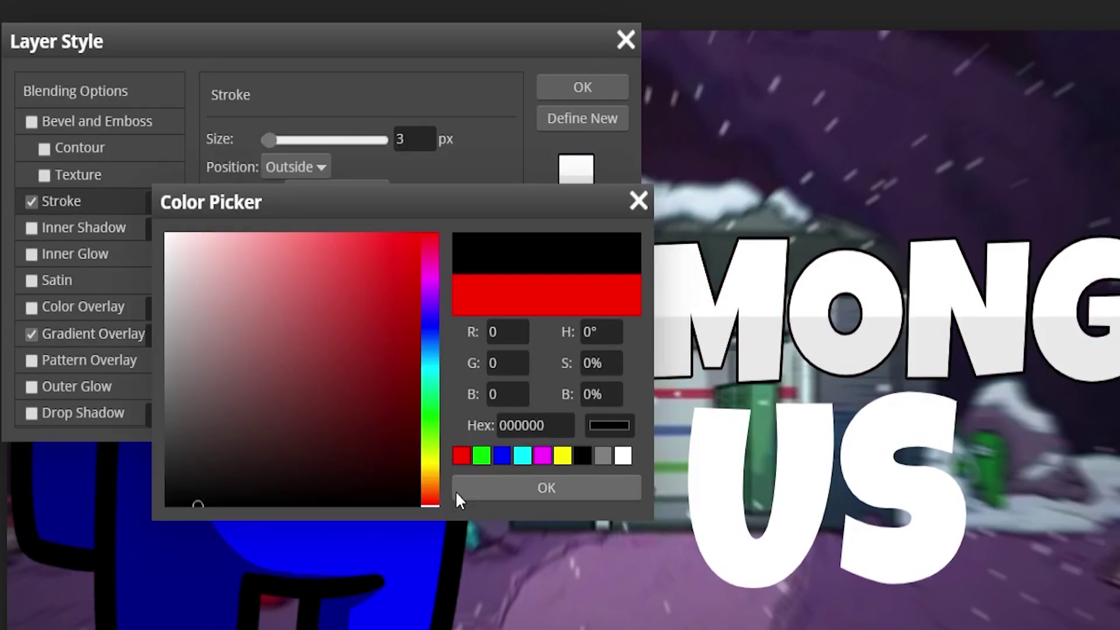
pyautogui.click(466, 487)
pyautogui.moveTo(268, 140)
pyautogui.mouseDown()
pyautogui.moveTo(288, 142)
pyautogui.moveTo(268, 145)
pyautogui.moveTo(278, 146)
pyautogui.mouseUp()
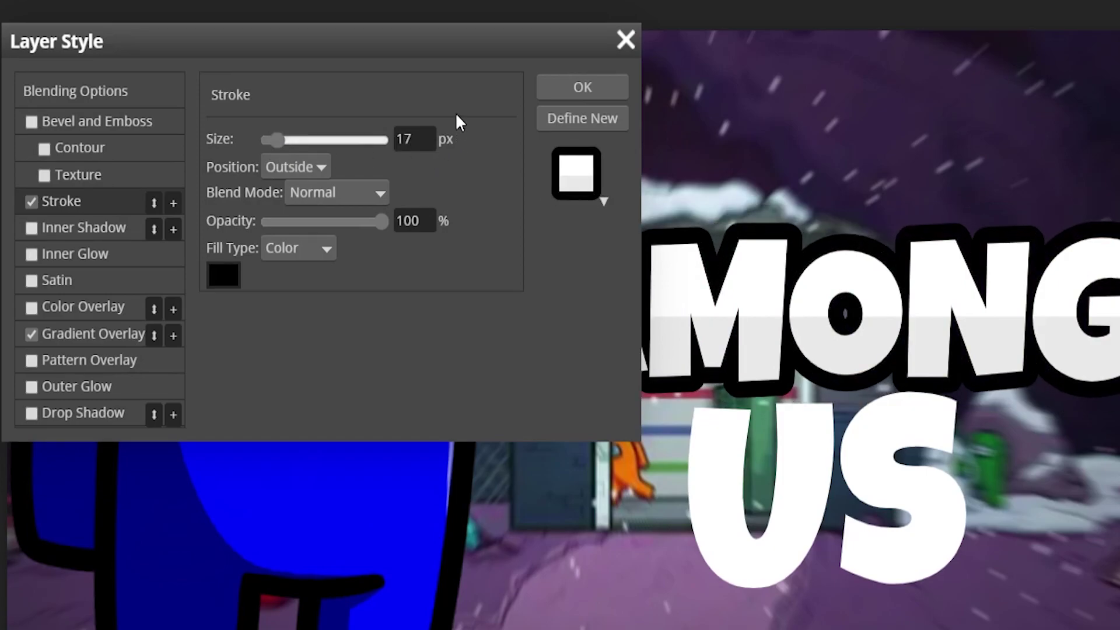
pyautogui.moveTo(479, 131)
pyautogui.mouseDown()
pyautogui.moveTo(594, 462)
pyautogui.moveTo(562, 612)
pyautogui.moveTo(361, 460)
pyautogui.moveTo(408, 129)
pyautogui.mouseUp()
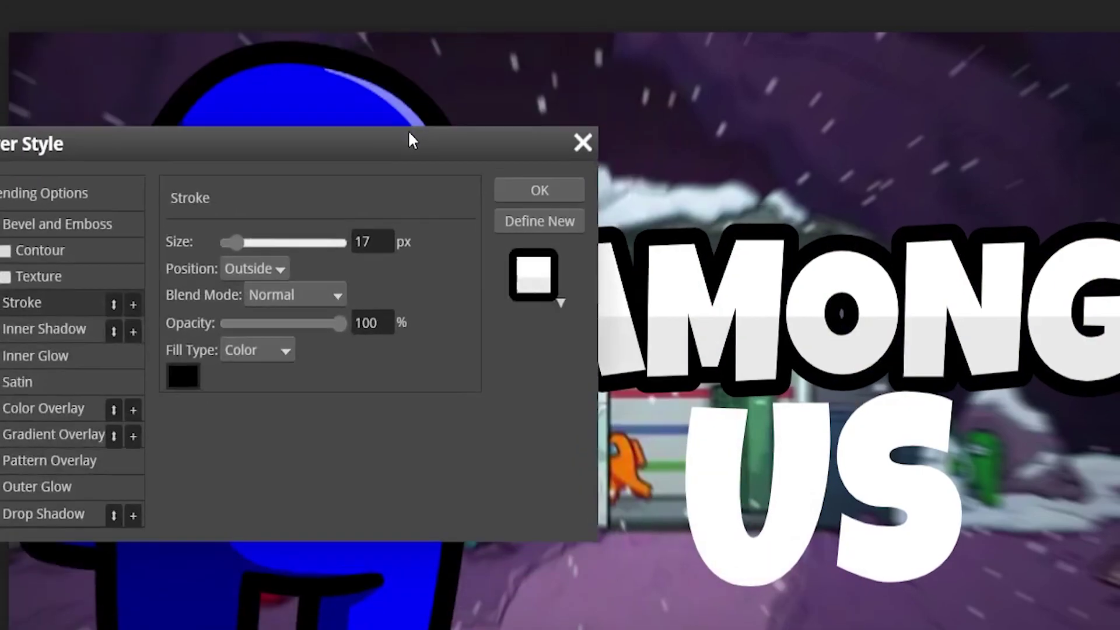
pyautogui.click(507, 187)
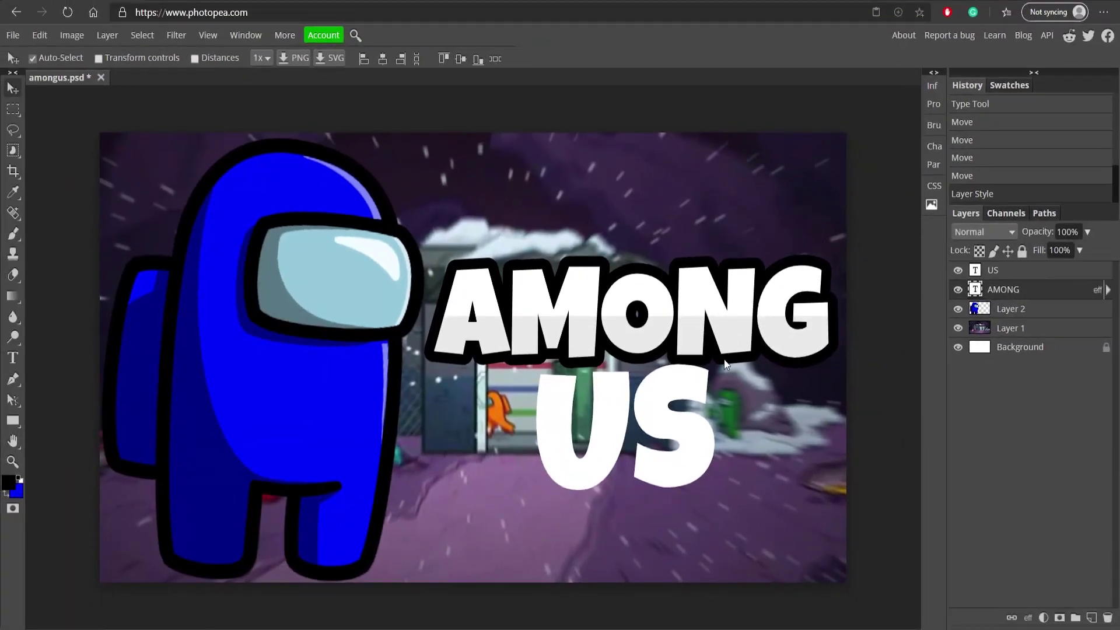
# Add a Gradient Overlay style to the US layer, then reopen the text for editing
pyautogui.doubleClick(1038, 270)
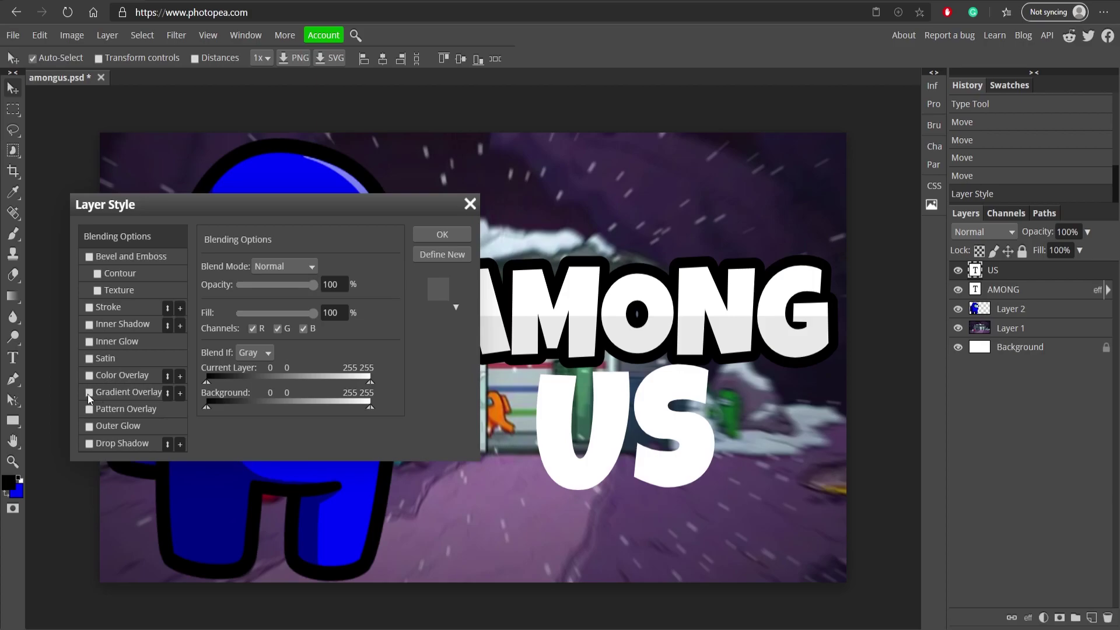
pyautogui.click(88, 393)
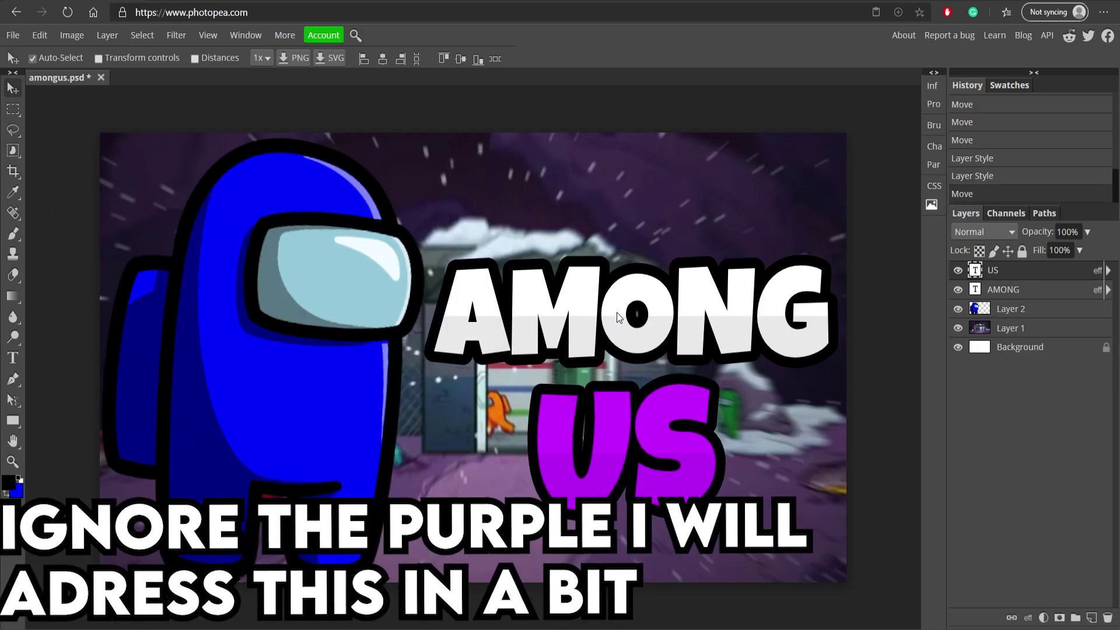
pyautogui.doubleClick(617, 313)
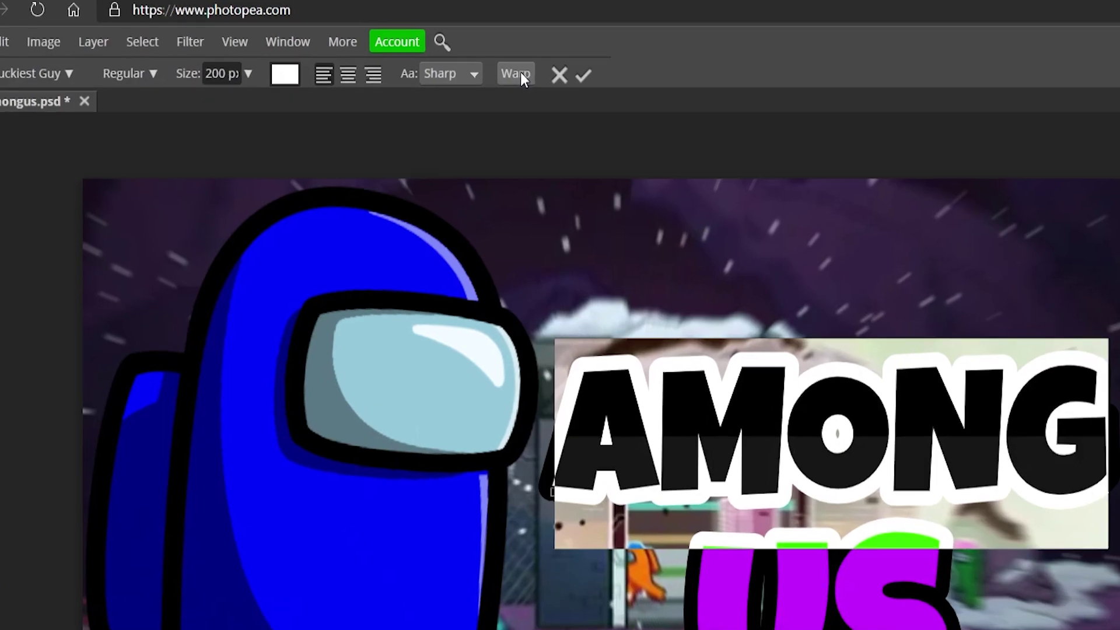
# Warp the US text, trying Arc Lower then Arc Upper with adjusted vertical distortion
pyautogui.click(408, 57)
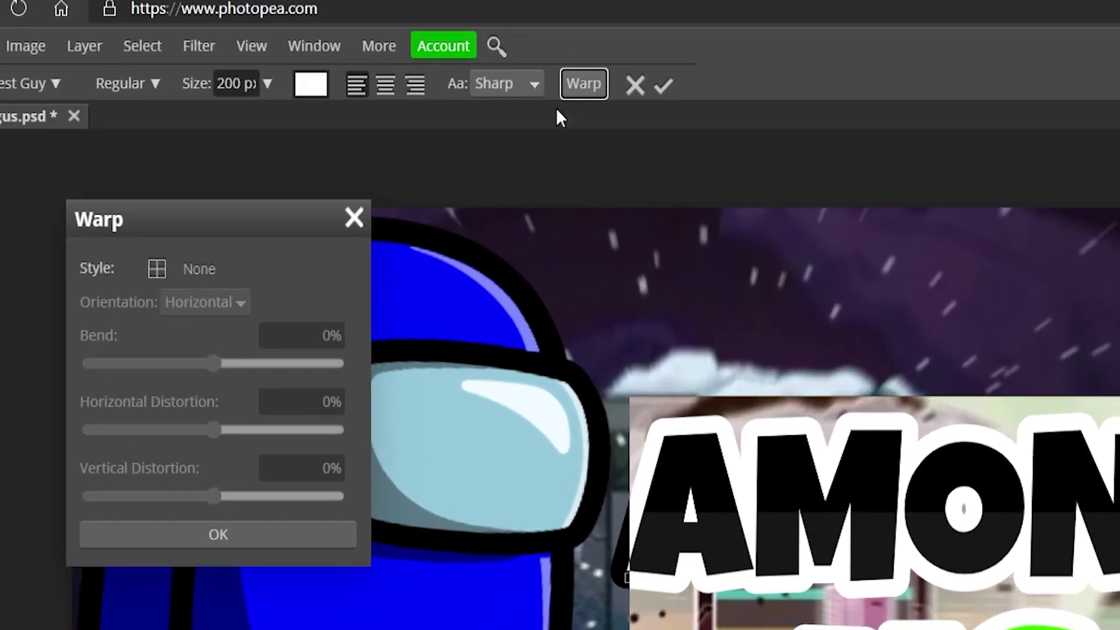
pyautogui.click(181, 170)
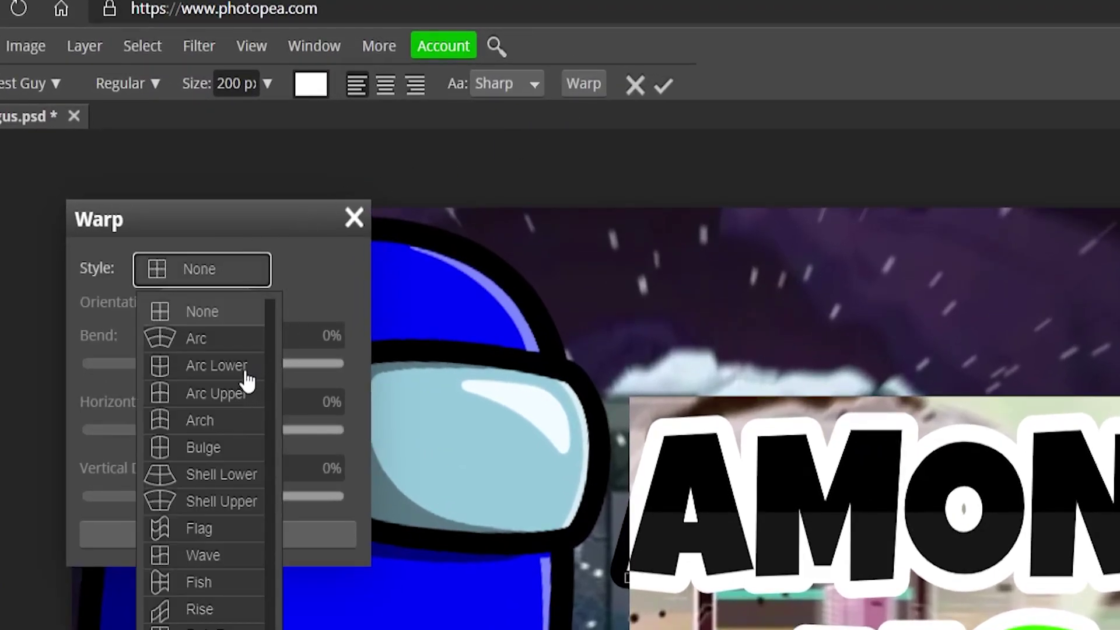
pyautogui.click(240, 367)
pyautogui.click(210, 270)
pyautogui.click(198, 350)
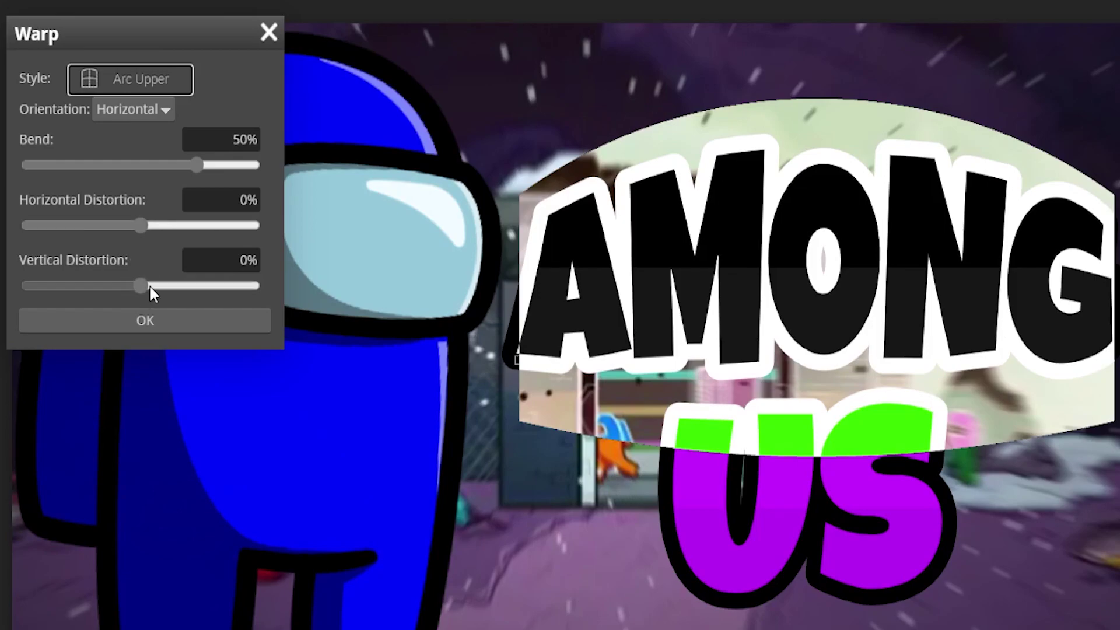
pyautogui.moveTo(149, 285)
pyautogui.mouseDown()
pyautogui.moveTo(177, 285)
pyautogui.moveTo(117, 287)
pyautogui.moveTo(150, 287)
pyautogui.mouseUp()
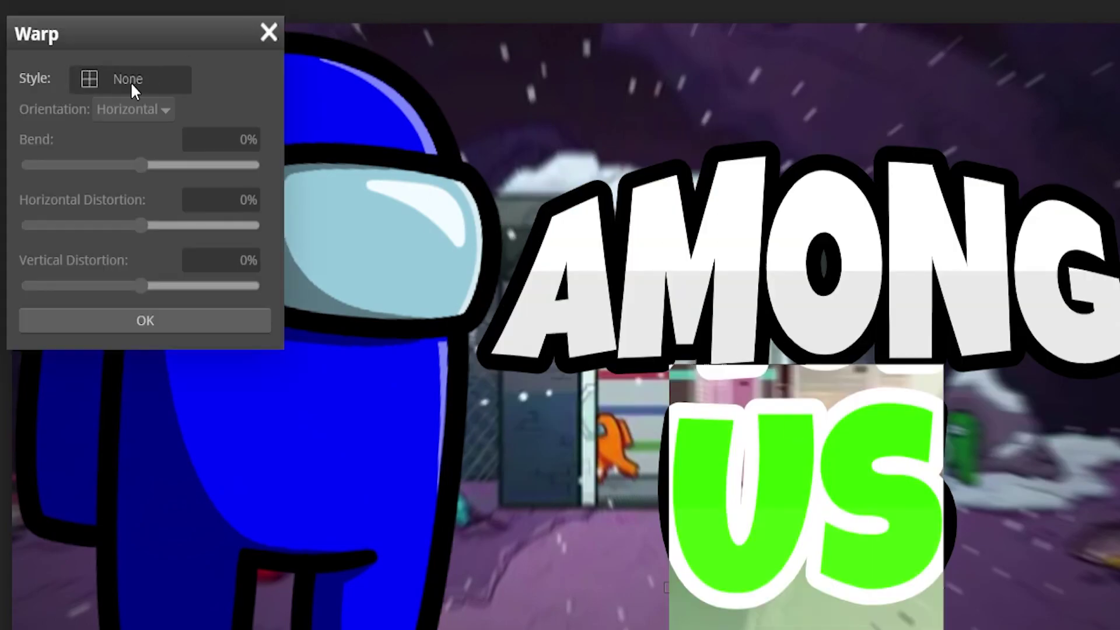
# Set the US warp to Arc Upper with 0% bend and 10% vertical distortion
pyautogui.click(130, 81)
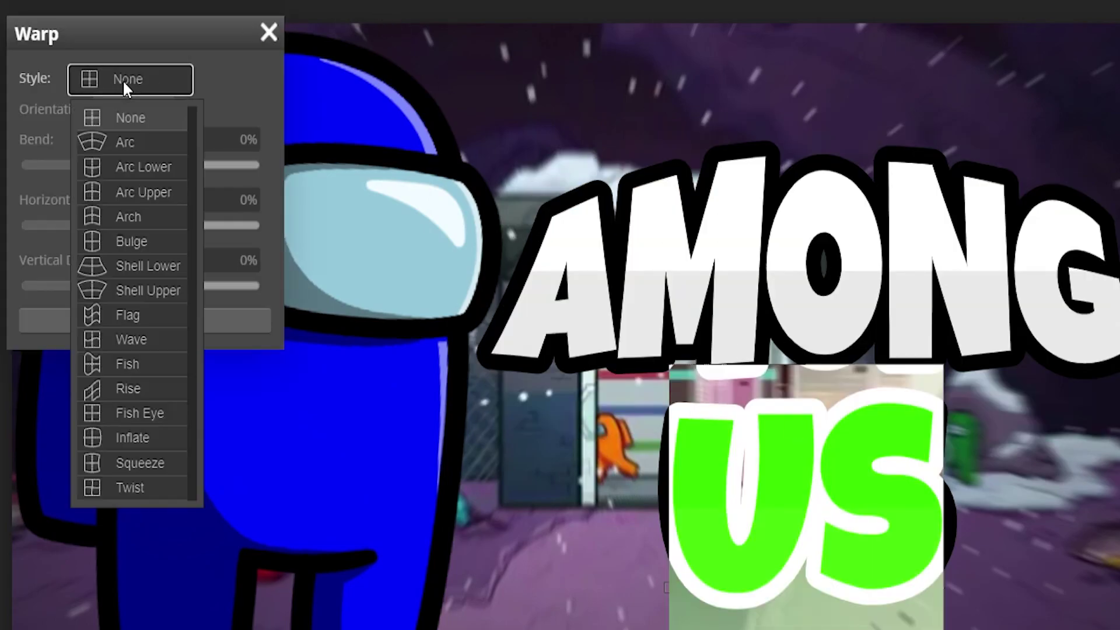
pyautogui.click(155, 196)
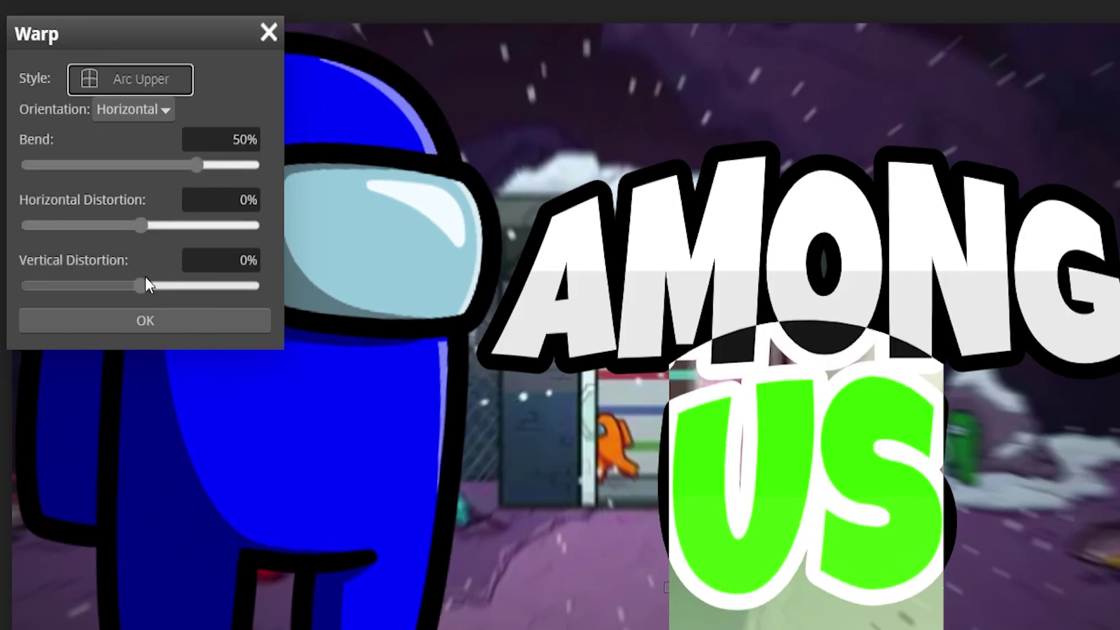
pyautogui.moveTo(143, 285)
pyautogui.mouseDown()
pyautogui.moveTo(188, 284)
pyautogui.moveTo(152, 285)
pyautogui.mouseUp()
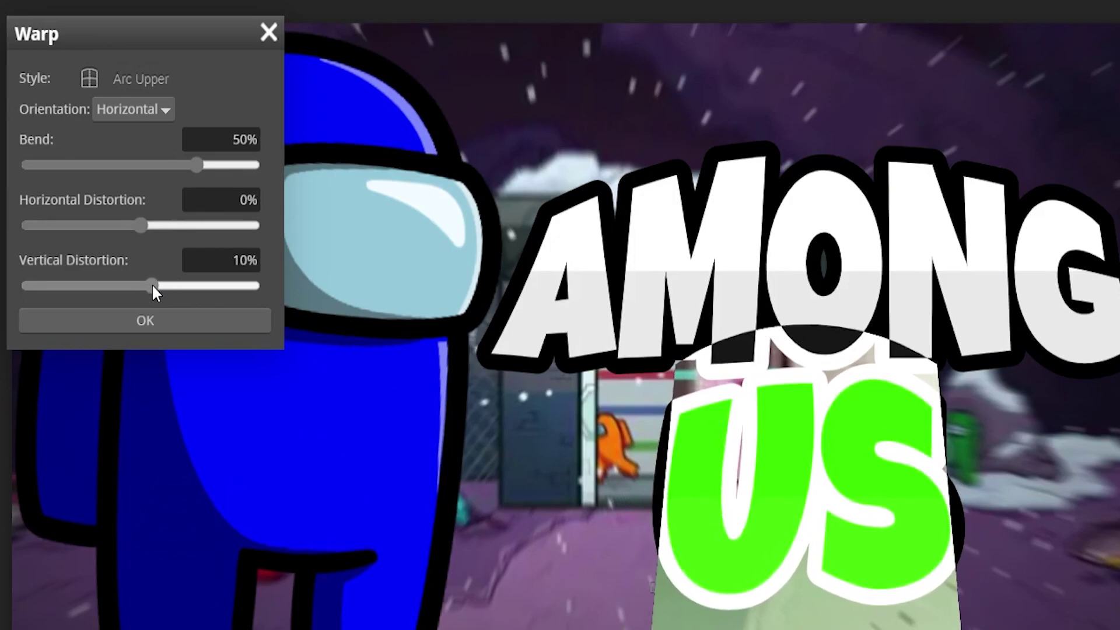
pyautogui.moveTo(205, 173); pyautogui.dragTo(140, 190)
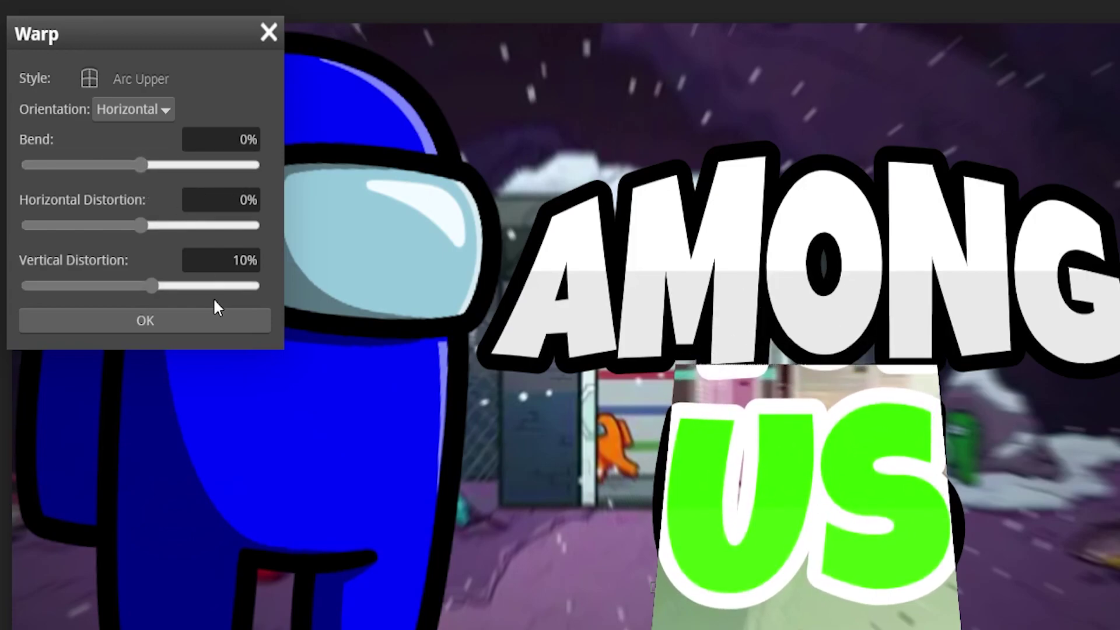
pyautogui.click(214, 320)
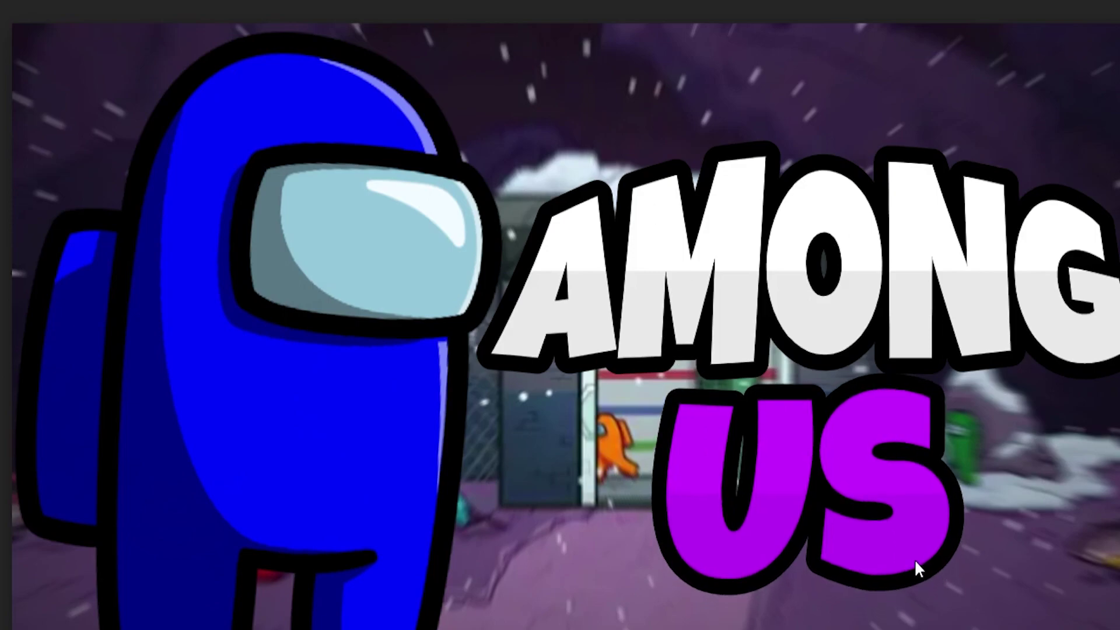
# Shift the US title, then the AMONG title, a few pixels down on the canvas
pyautogui.moveTo(914, 559); pyautogui.dragTo(912, 571)
pyautogui.moveTo(910, 373); pyautogui.dragTo(902, 377)
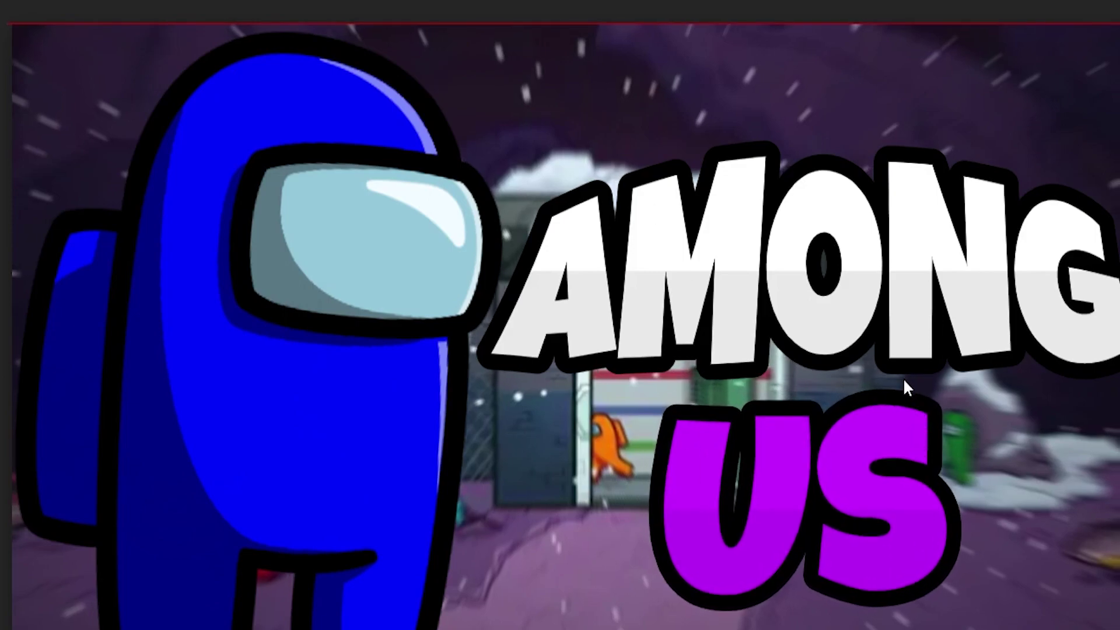
pyautogui.moveTo(898, 279)
pyautogui.mouseDown()
pyautogui.moveTo(906, 299)
pyautogui.moveTo(893, 299)
pyautogui.mouseUp()
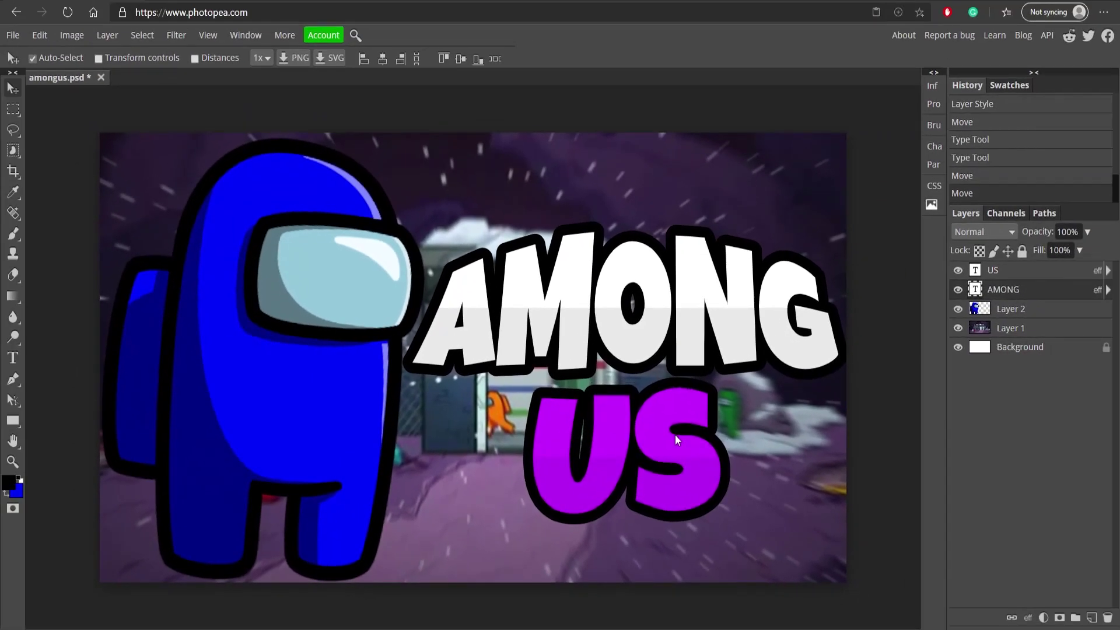
pyautogui.moveTo(674, 435); pyautogui.dragTo(674, 436)
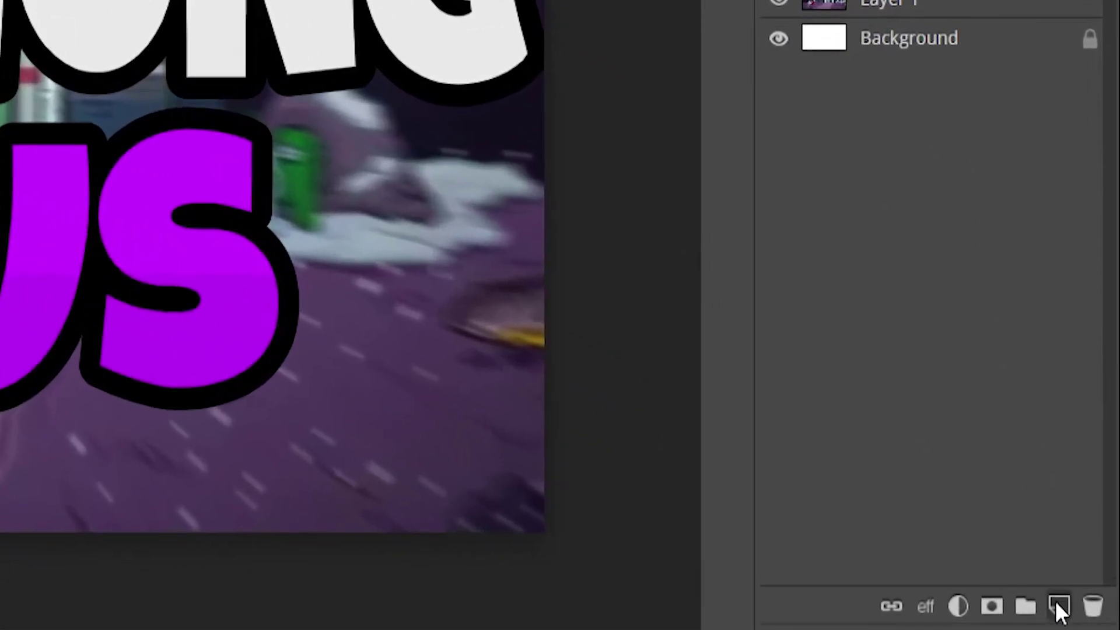
# On a new layer, draw a red rectangle covering the entire canvas
pyautogui.click(1058, 605)
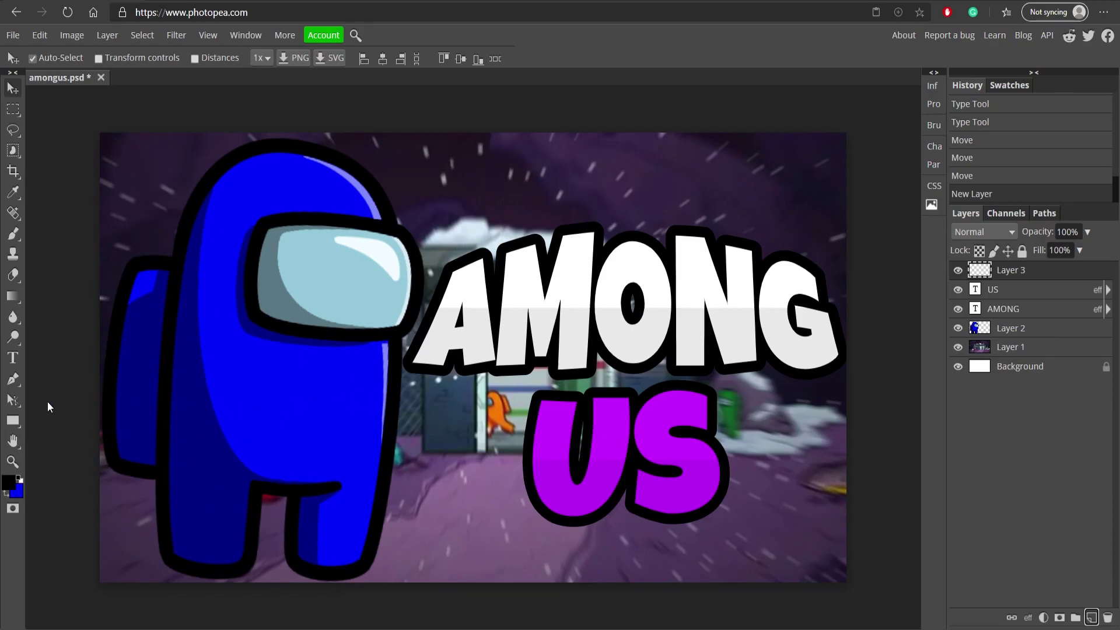
pyautogui.click(12, 421)
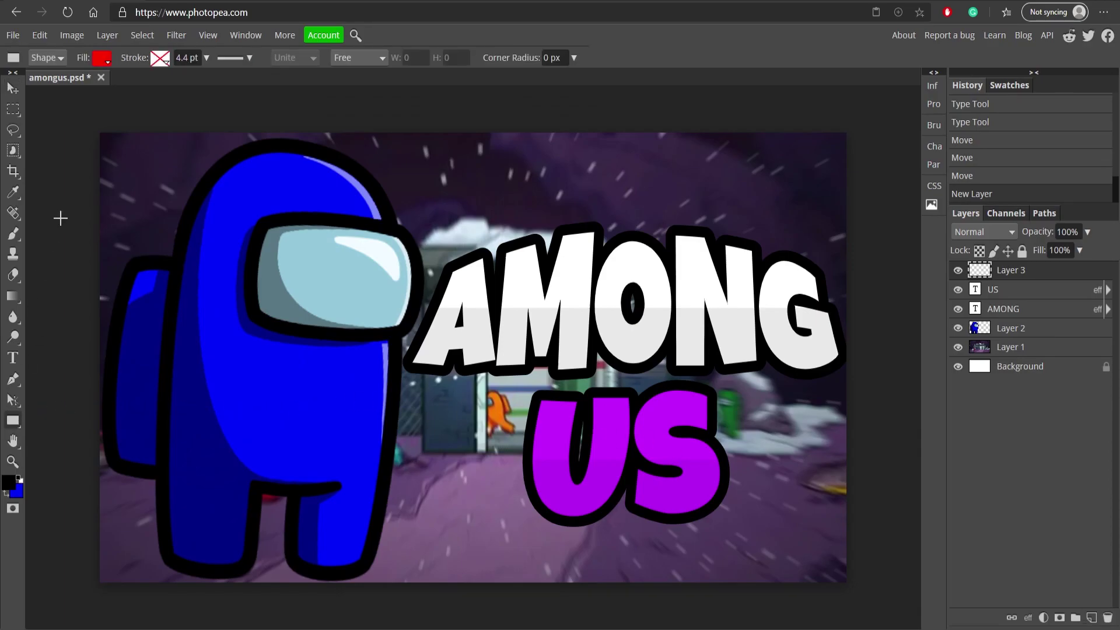
pyautogui.moveTo(87, 116); pyautogui.dragTo(877, 604)
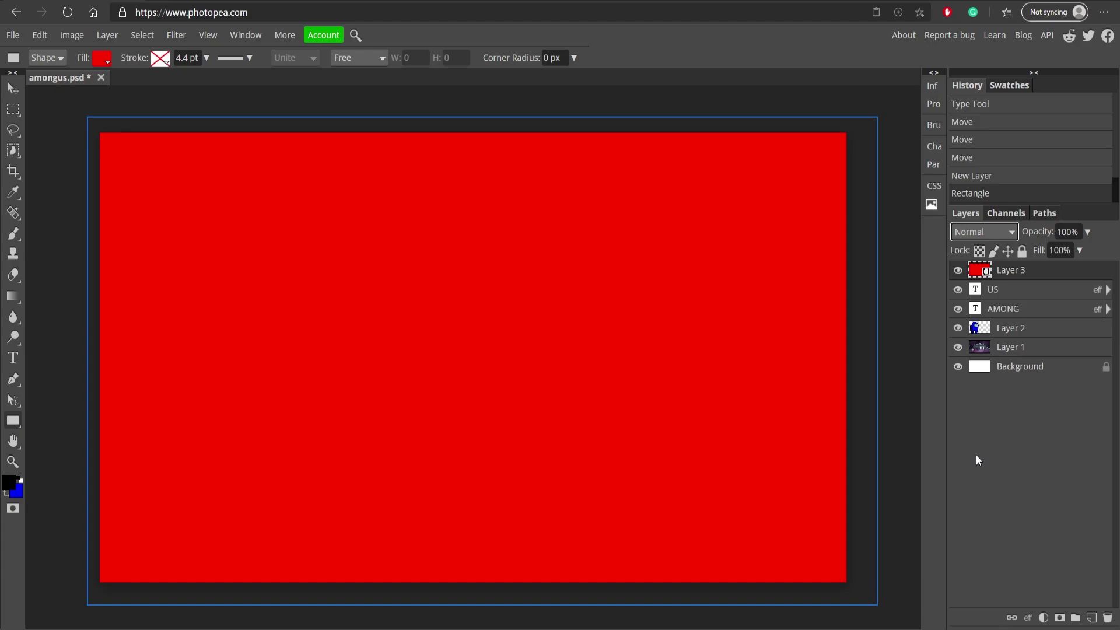
# Set the rectangle layer to Color blend mode and adjust its red fill hue
pyautogui.hotkey('shift', 'alt', 'c')
pyautogui.click(102, 58)
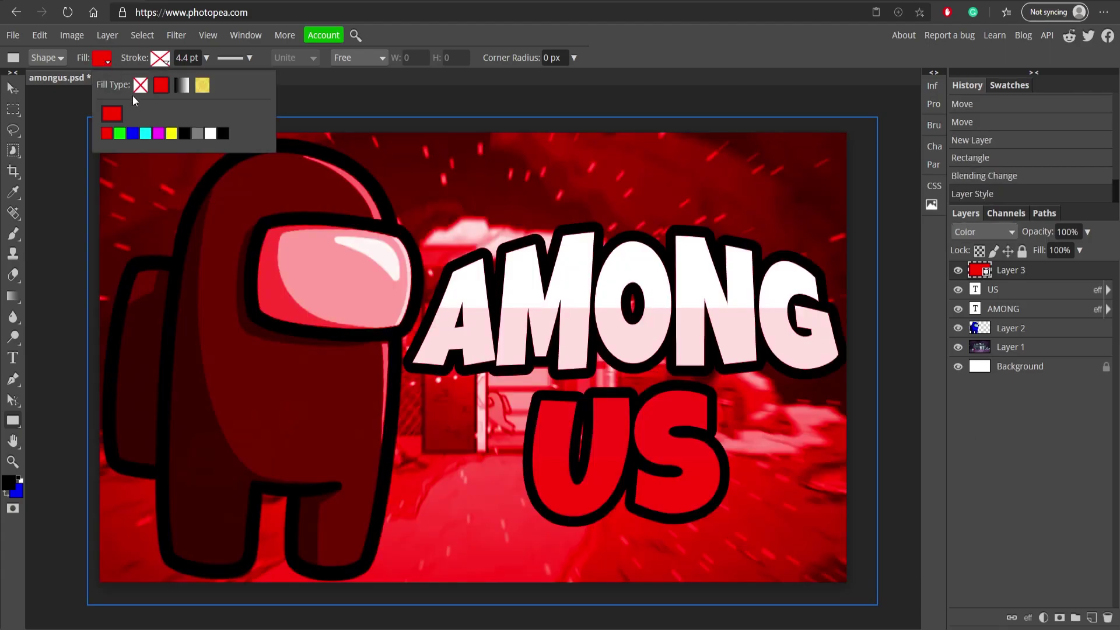
pyautogui.click(112, 113)
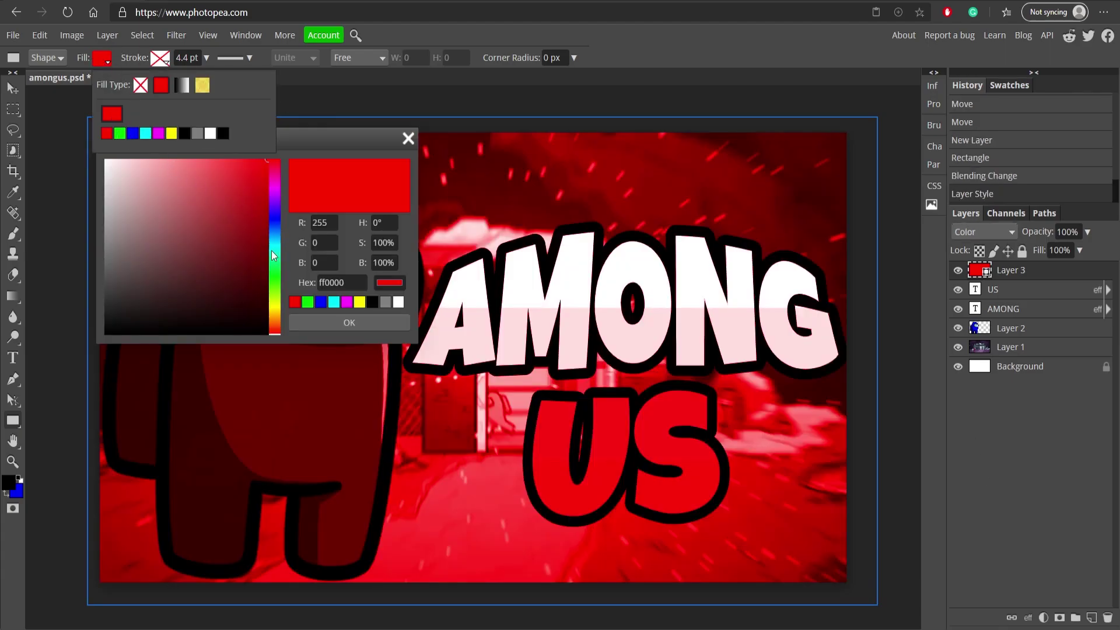
pyautogui.moveTo(274, 256)
pyautogui.mouseDown()
pyautogui.moveTo(280, 355)
pyautogui.moveTo(269, 154)
pyautogui.moveTo(263, 319)
pyautogui.moveTo(260, 159)
pyautogui.moveTo(261, 184)
pyautogui.moveTo(261, 154)
pyautogui.moveTo(303, 62)
pyautogui.mouseUp()
# Confirm a deeper red fill and move the red layer beneath the crewmate layer
pyautogui.click(249, 183)
pyautogui.click(350, 321)
pyautogui.moveTo(1023, 278); pyautogui.dragTo(1034, 340)
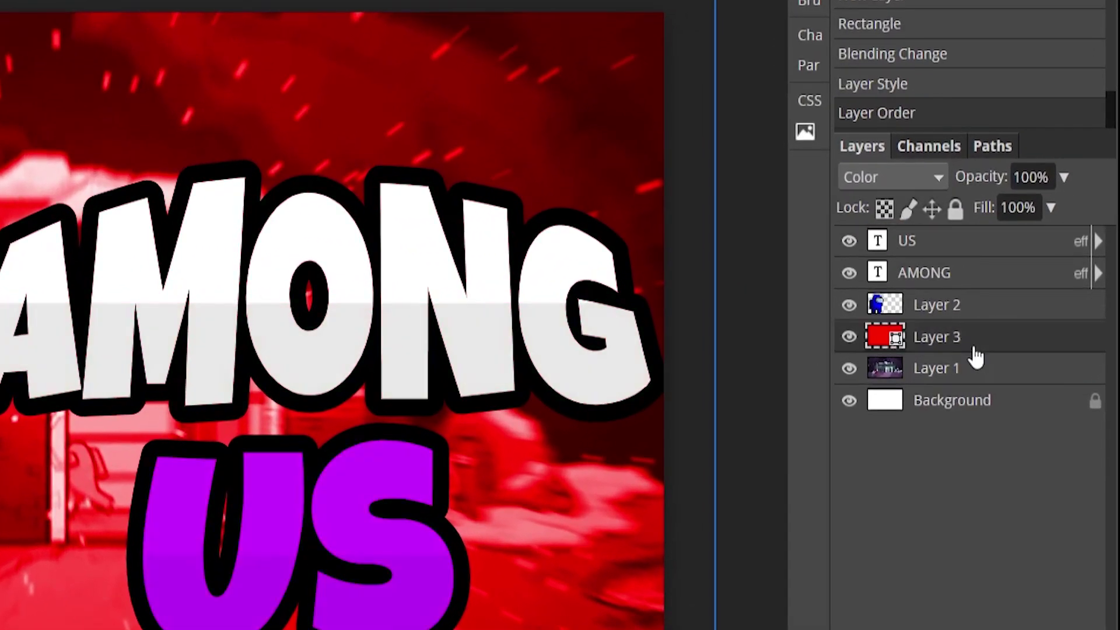
# Move the US and AMONG text layers beneath the red Color tint layer
pyautogui.click(945, 246)
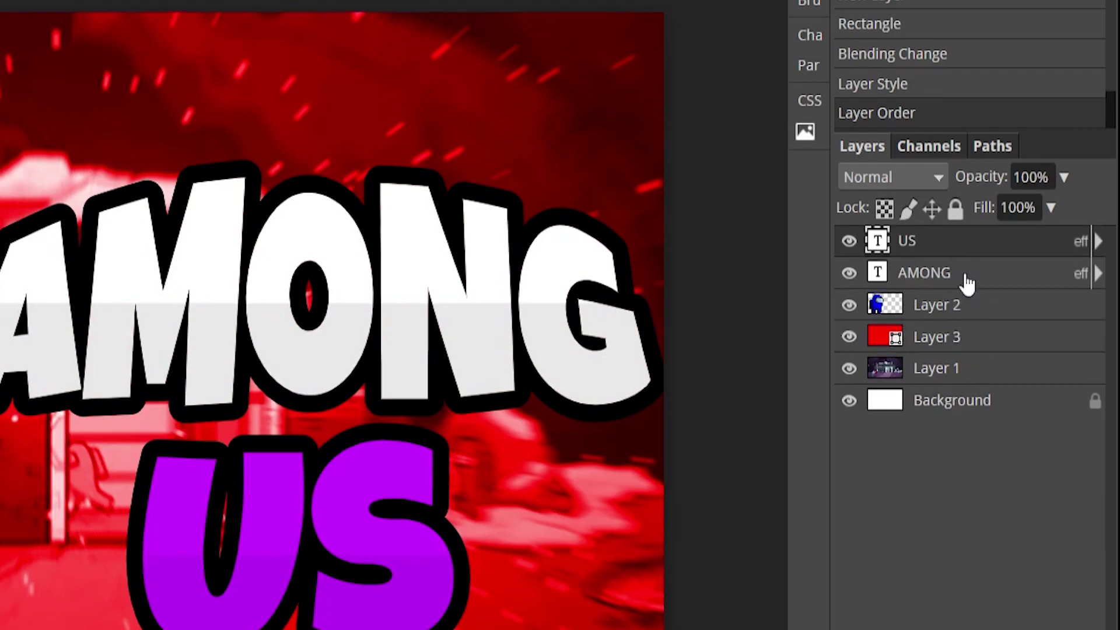
pyautogui.moveTo(929, 250); pyautogui.dragTo(965, 365)
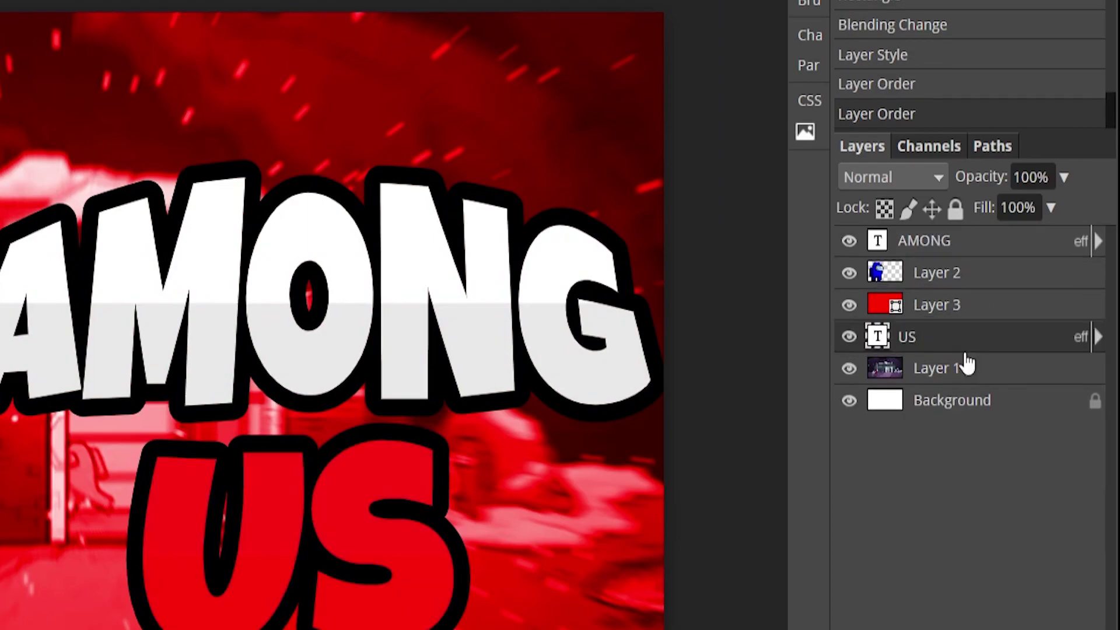
pyautogui.moveTo(937, 258); pyautogui.dragTo(959, 362)
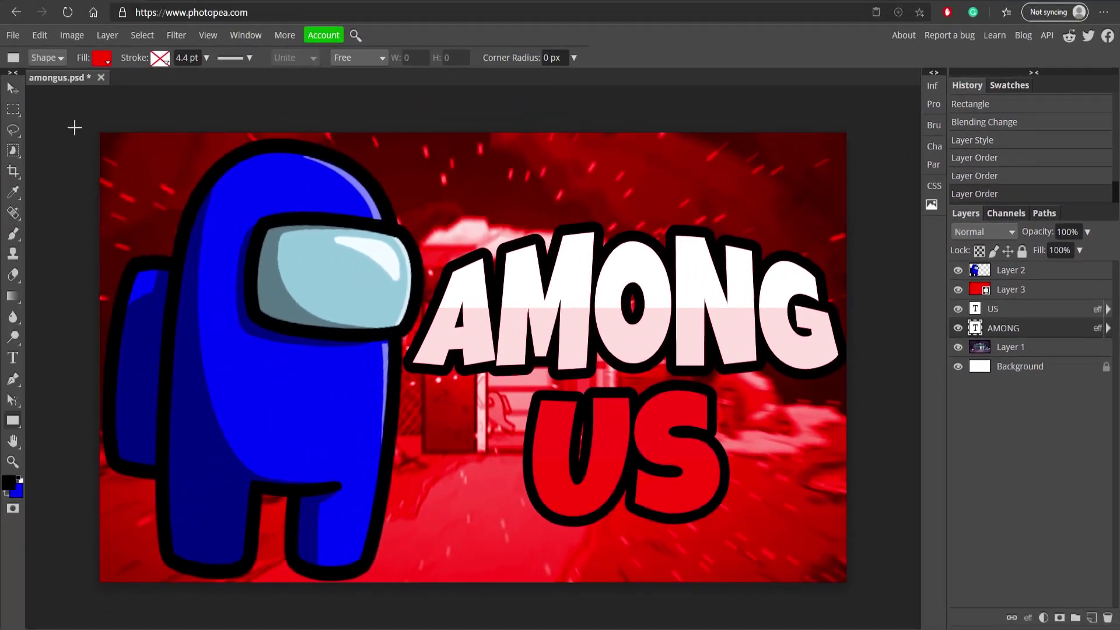
pyautogui.click(14, 89)
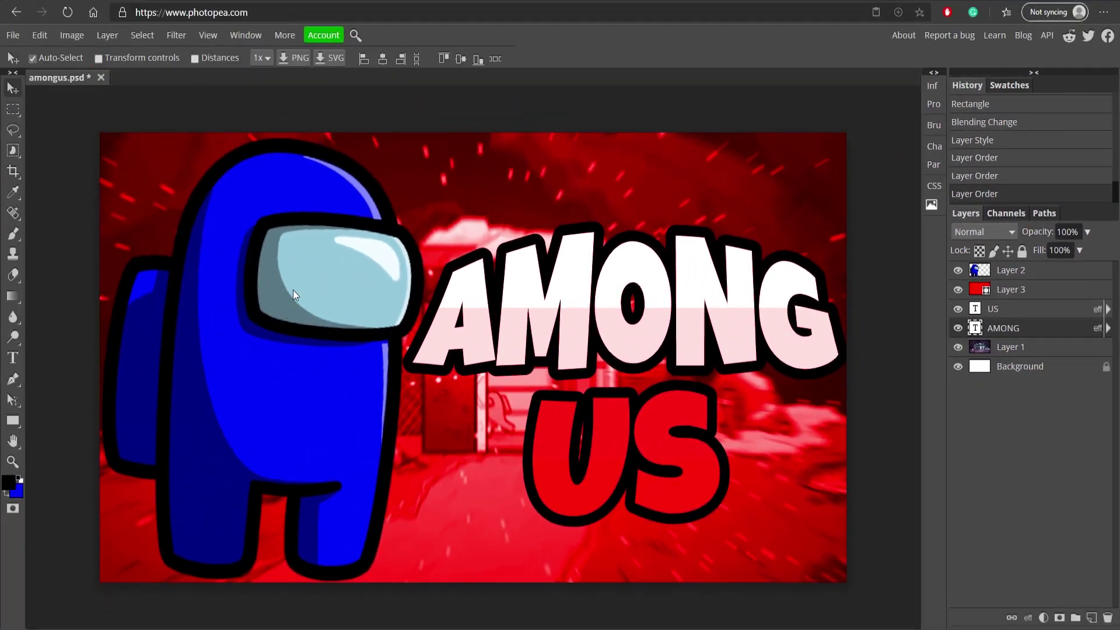
# Apply Hue/Saturation to Layer 2, shifting the Blue range hue to turn the crewmate red
pyautogui.click(1041, 276)
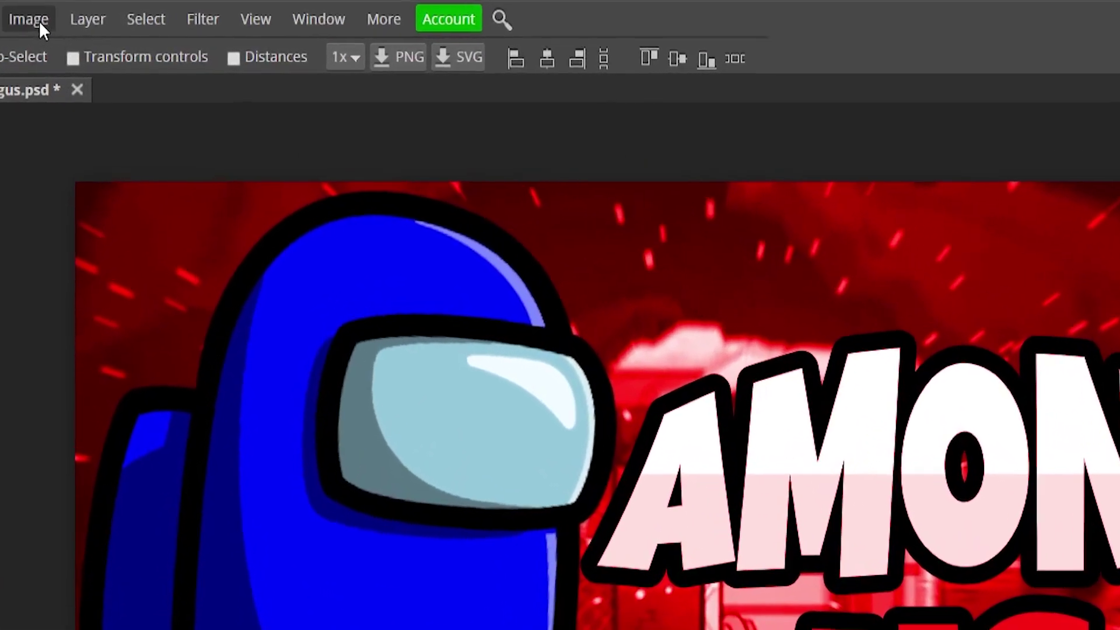
pyautogui.click(76, 36)
pyautogui.moveTo(43, 52)
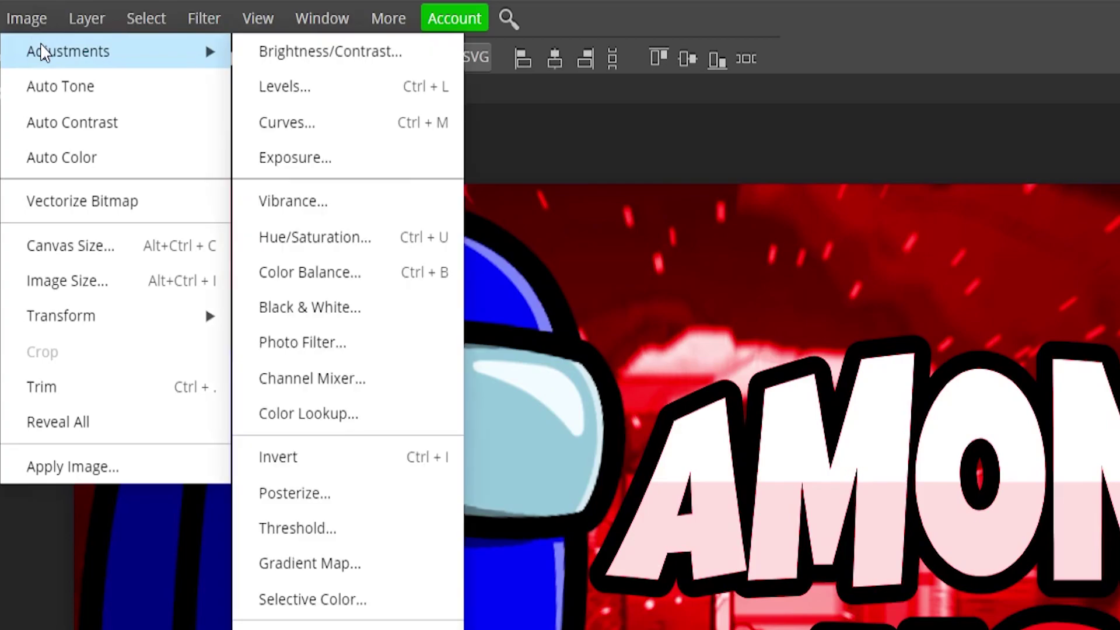
pyautogui.click(350, 235)
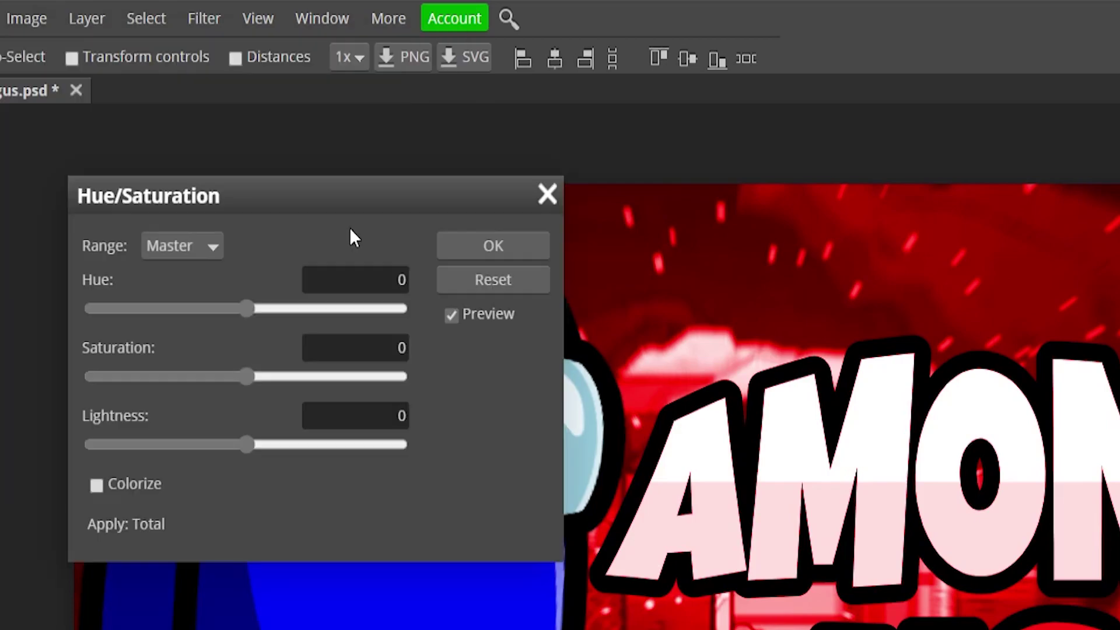
pyautogui.moveTo(314, 168); pyautogui.dragTo(988, 14)
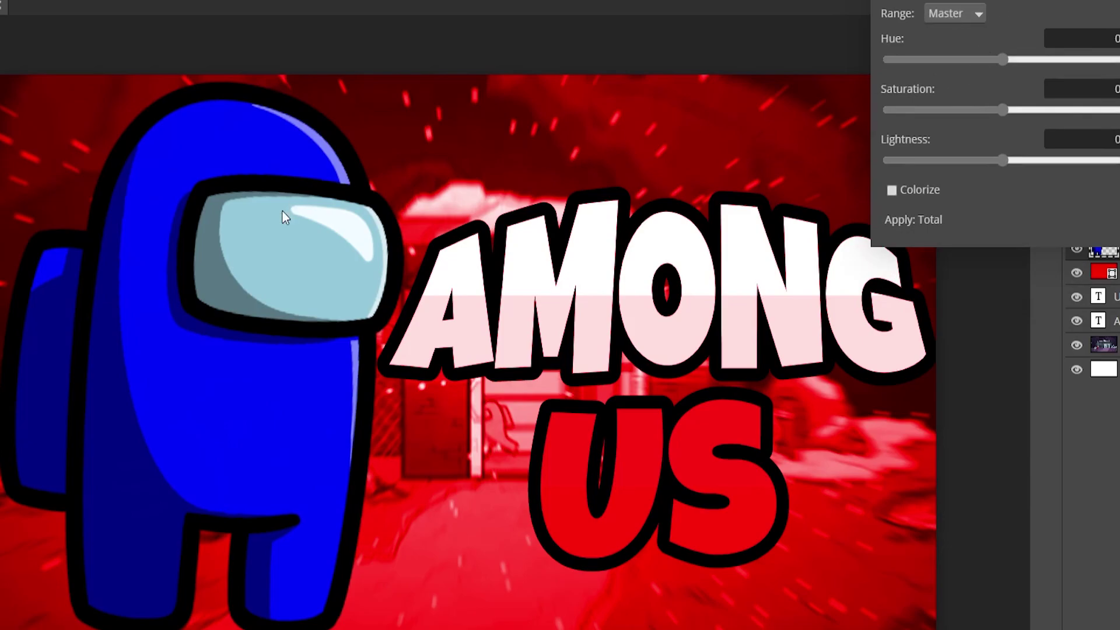
pyautogui.click(154, 347)
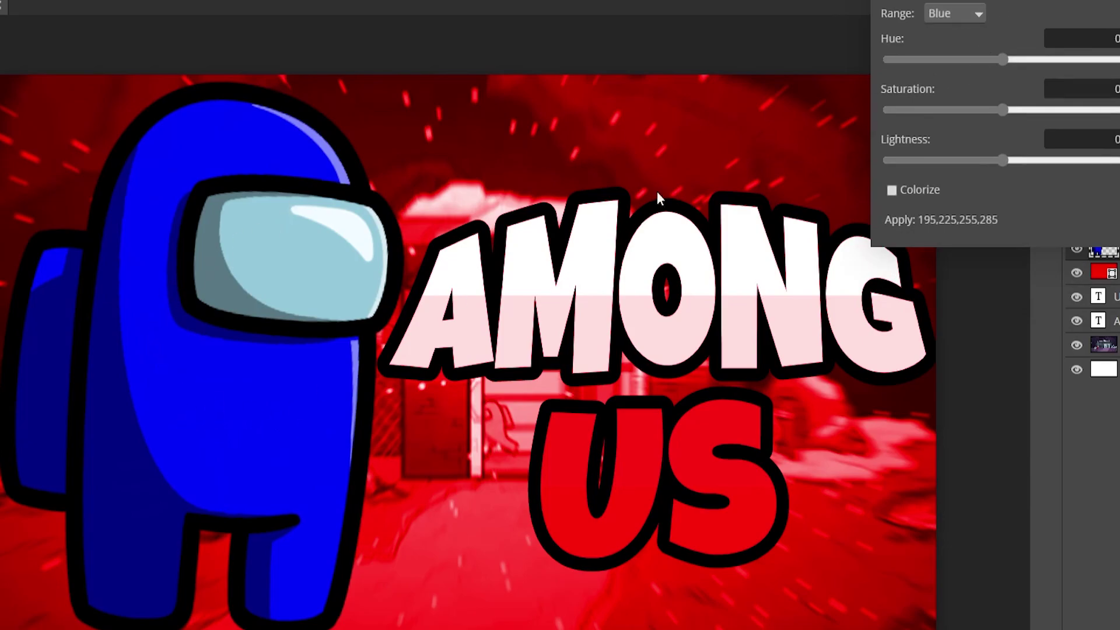
pyautogui.moveTo(1002, 60)
pyautogui.mouseDown()
pyautogui.moveTo(1016, 58)
pyautogui.moveTo(920, 57)
pyautogui.moveTo(1034, 39)
pyautogui.moveTo(795, 35)
pyautogui.moveTo(1013, 37)
pyautogui.moveTo(1020, 59)
pyautogui.mouseUp()
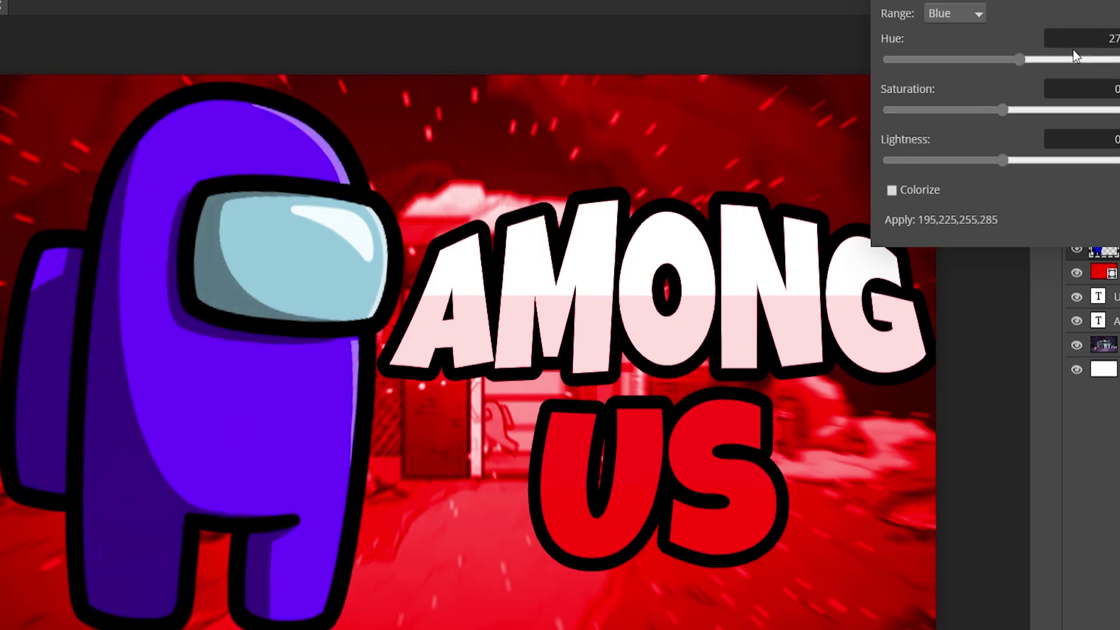
pyautogui.moveTo(1002, 110)
pyautogui.mouseDown()
pyautogui.moveTo(1062, 110)
pyautogui.moveTo(995, 109)
pyautogui.mouseUp()
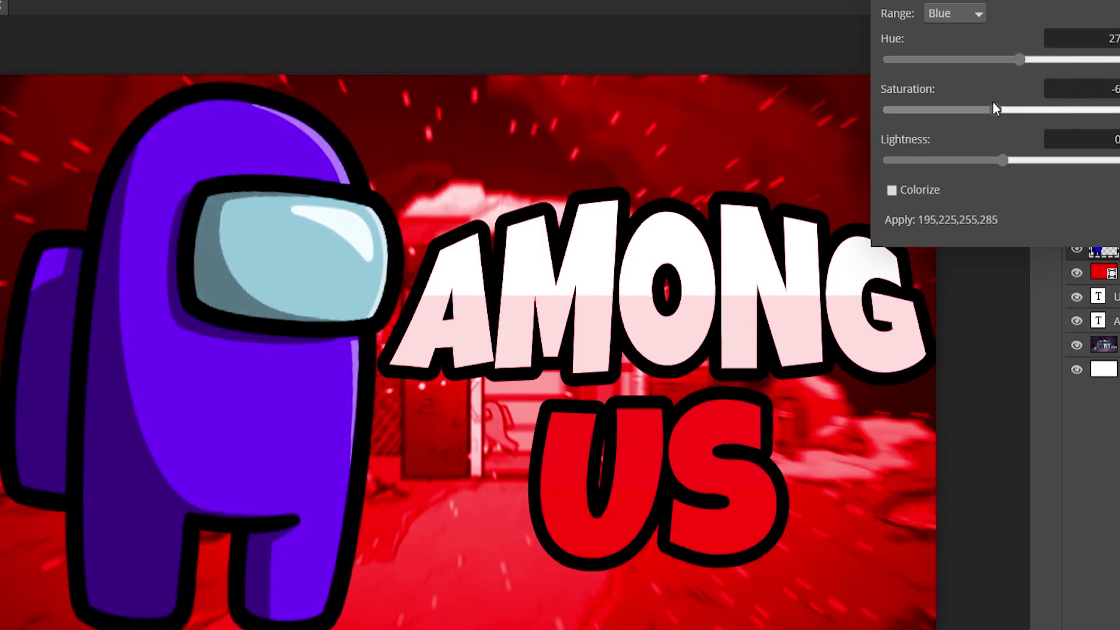
pyautogui.moveTo(1019, 60); pyautogui.dragTo(1080, 65)
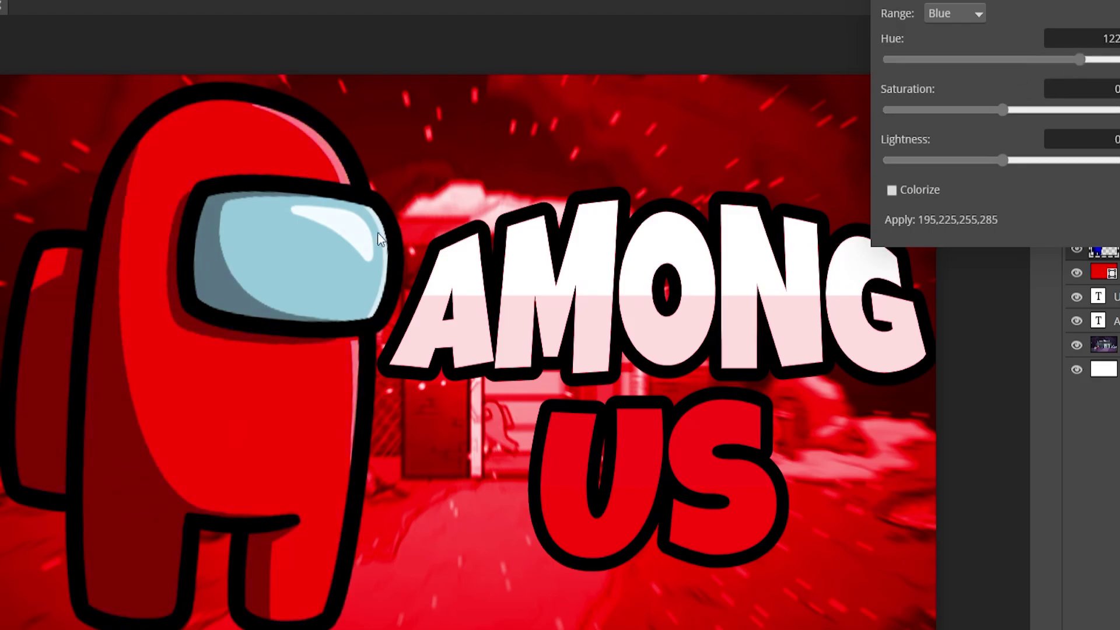
# Set the Cyan range to Saturation -100 and Lightness 100 for a whitish visor
pyautogui.click(311, 274)
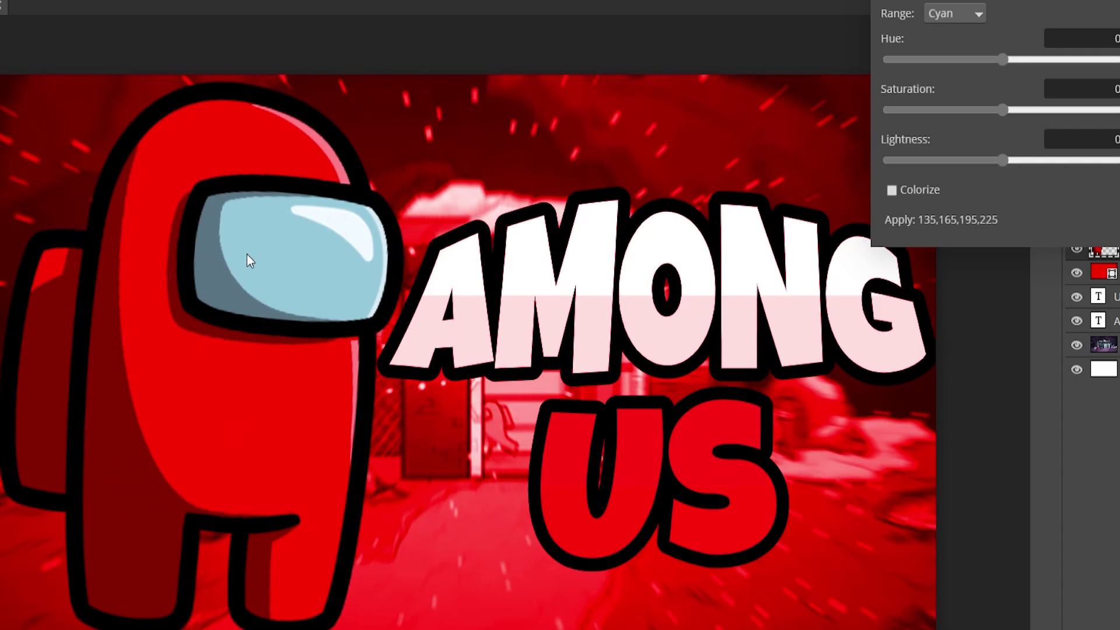
pyautogui.moveTo(982, 59); pyautogui.dragTo(1117, 58)
pyautogui.moveTo(1001, 110); pyautogui.dragTo(1087, 109)
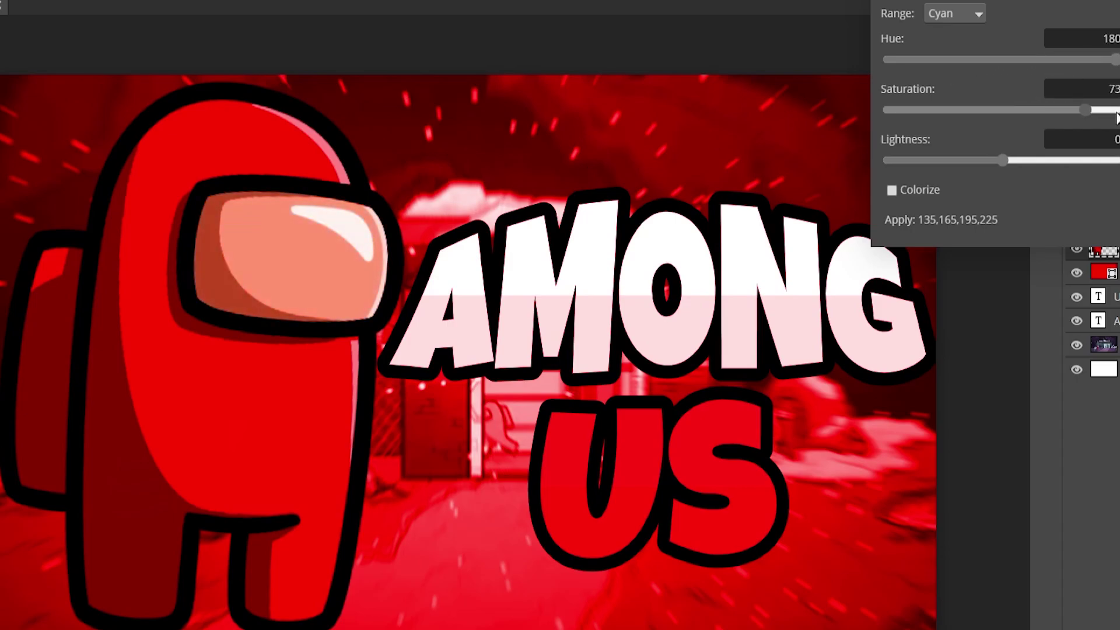
pyautogui.moveTo(1028, 60); pyautogui.dragTo(980, 60)
pyautogui.moveTo(1020, 110); pyautogui.dragTo(888, 109)
pyautogui.moveTo(1002, 160); pyautogui.dragTo(1117, 160)
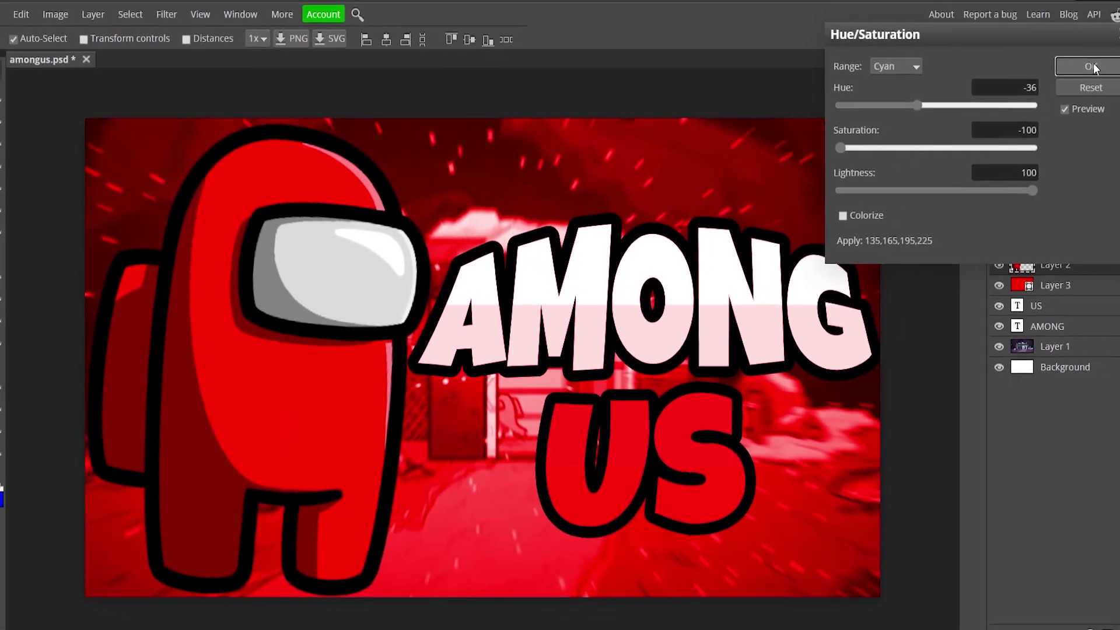
pyautogui.press('Return')
# Move and slightly shrink the crewmate, undoing an accidental move of the red layer
pyautogui.moveTo(318, 293); pyautogui.dragTo(359, 322)
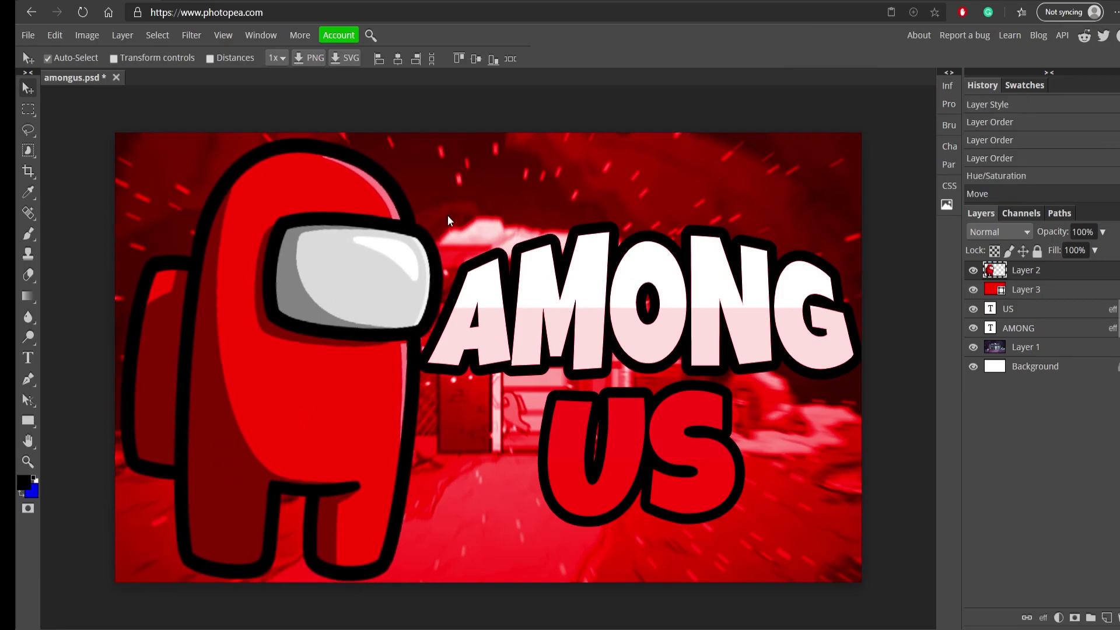
pyautogui.hotkey('ctrl', 't')
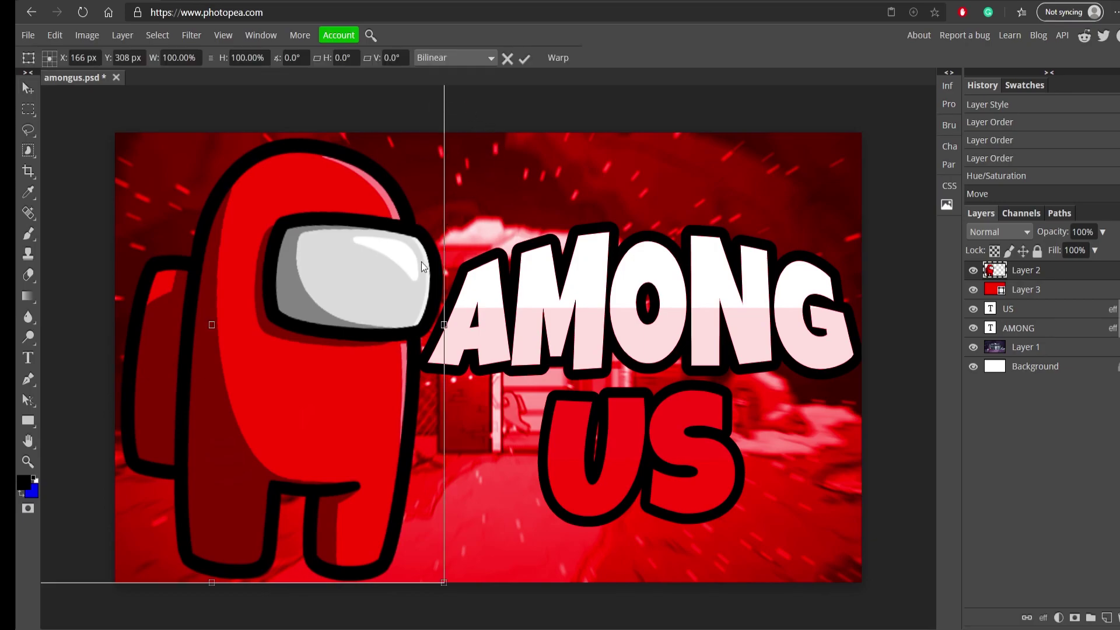
pyautogui.moveTo(443, 584)
pyautogui.mouseDown()
pyautogui.moveTo(415, 525)
pyautogui.moveTo(432, 569)
pyautogui.mouseUp()
pyautogui.press('Return')
pyautogui.moveTo(313, 280); pyautogui.dragTo(320, 281)
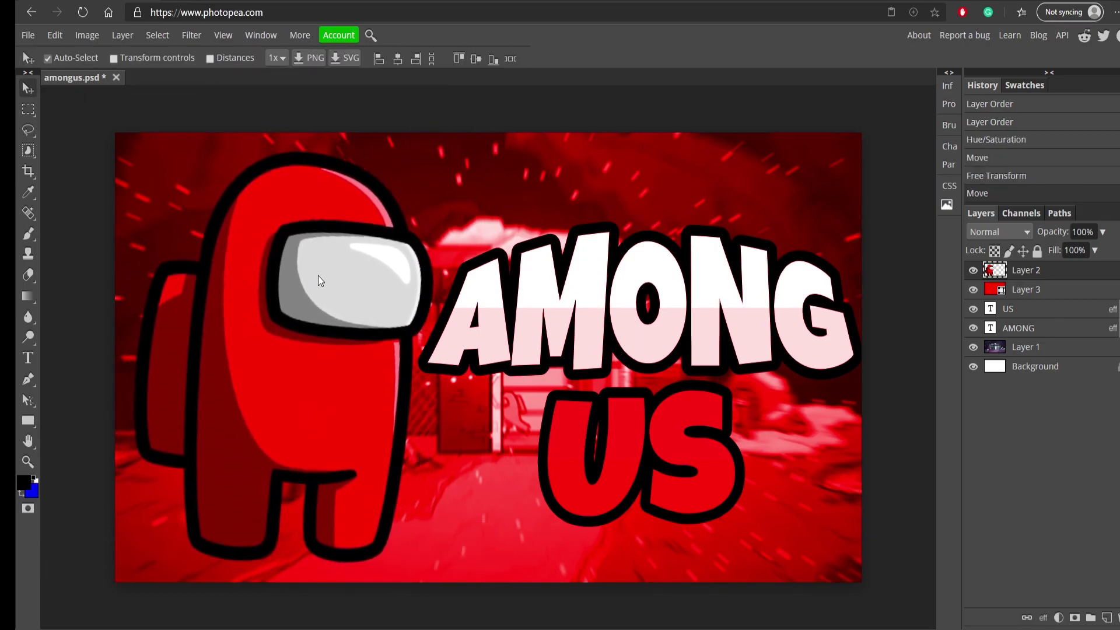
pyautogui.click(688, 342)
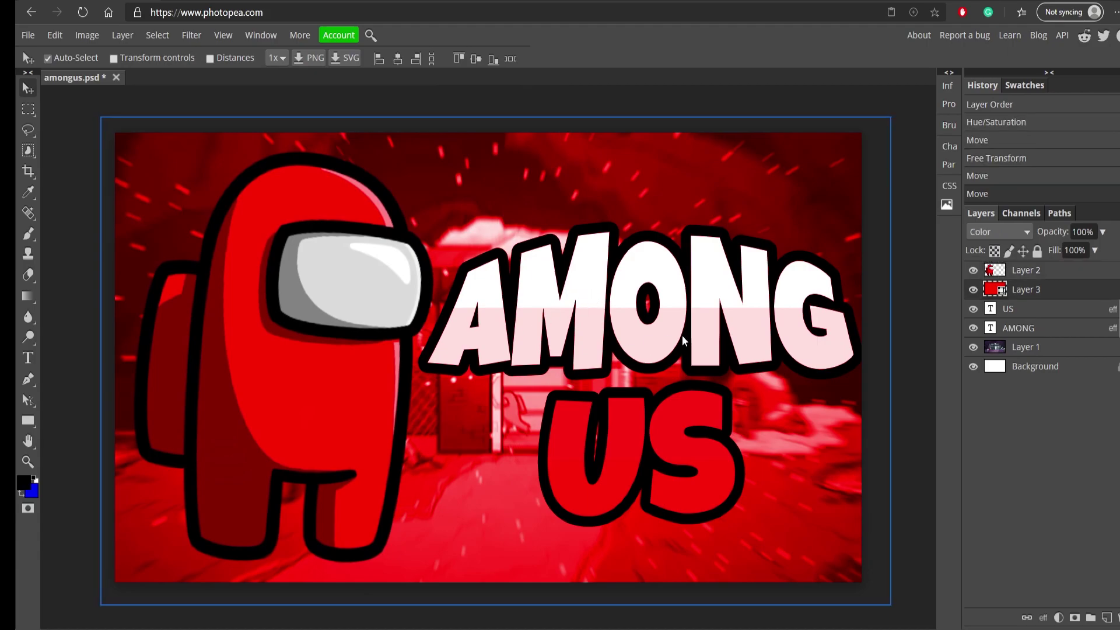
pyautogui.moveTo(686, 341)
pyautogui.mouseDown()
pyautogui.moveTo(660, 319)
pyautogui.moveTo(676, 337)
pyautogui.mouseUp()
pyautogui.hotkey('ctrl', 'z')
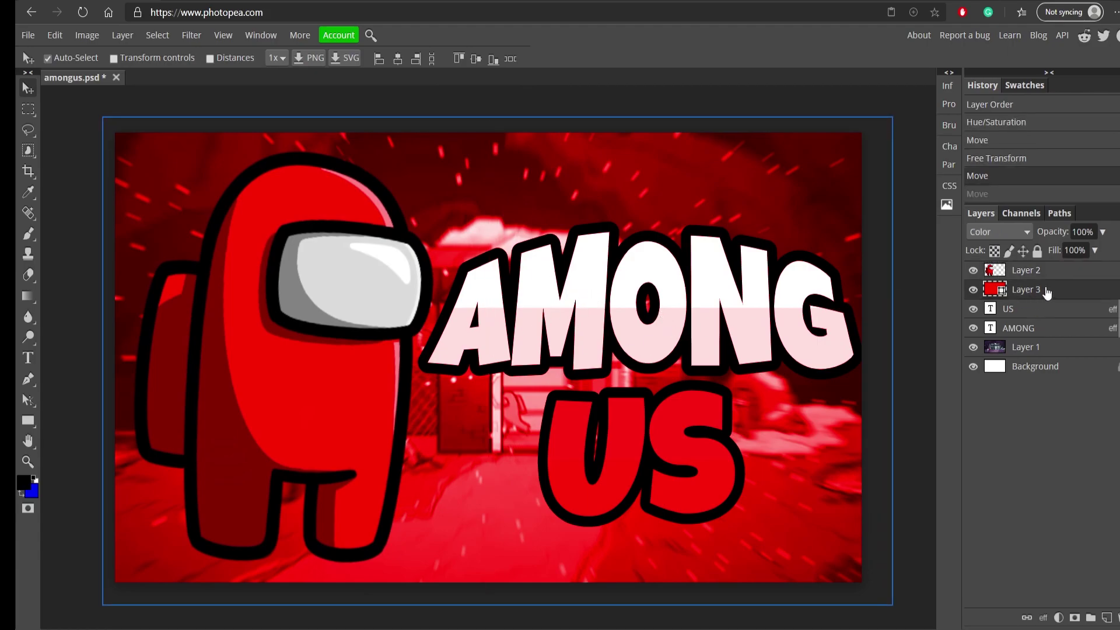
# Nudge the AMONG title left to x 898 px, then start transforming US
pyautogui.click(1044, 328)
pyautogui.hotkey('ctrl', 't')
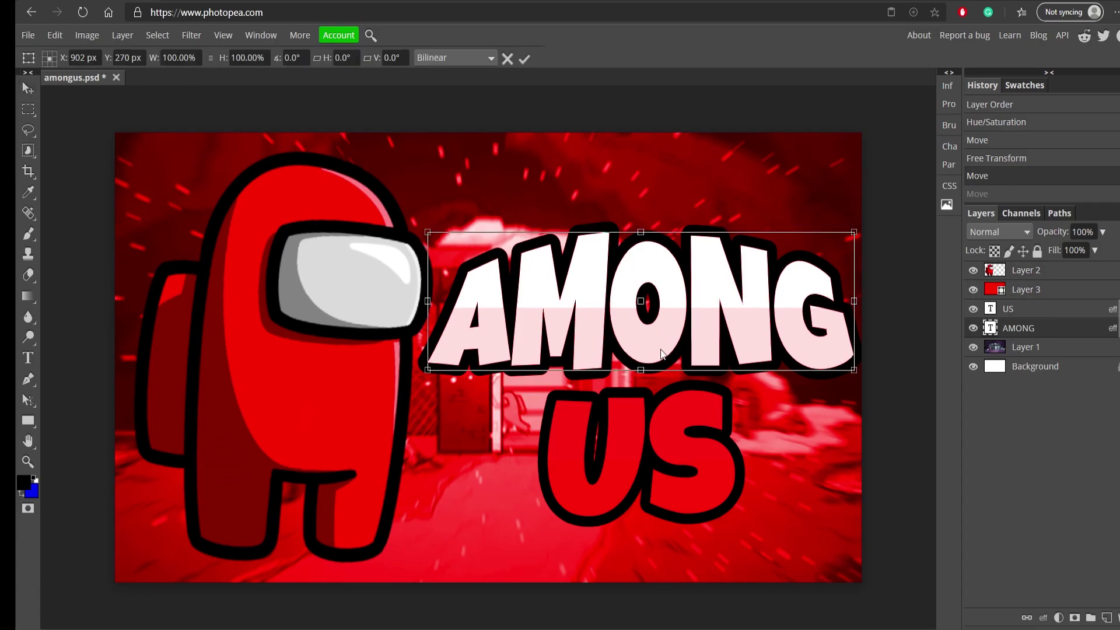
pyautogui.moveTo(661, 353); pyautogui.dragTo(659, 353)
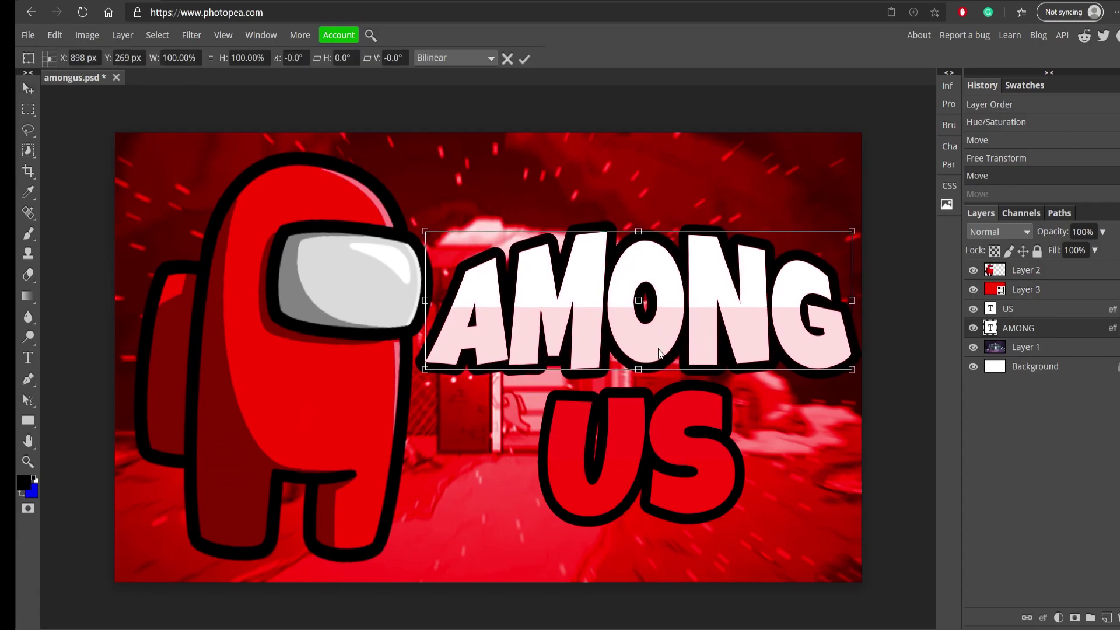
pyautogui.click(525, 58)
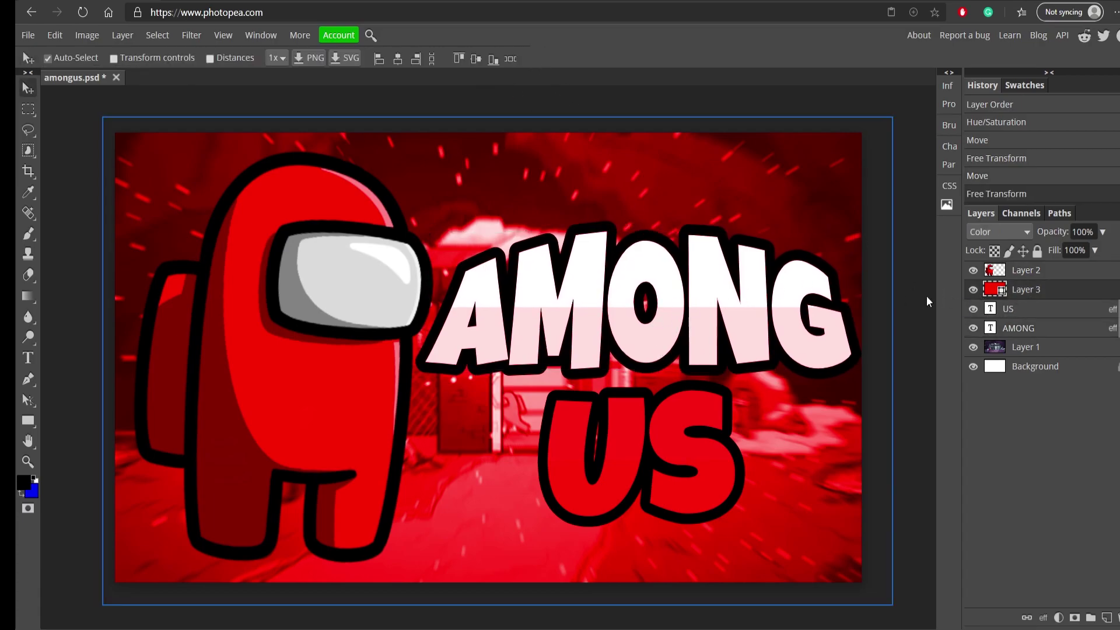
pyautogui.click(1037, 316)
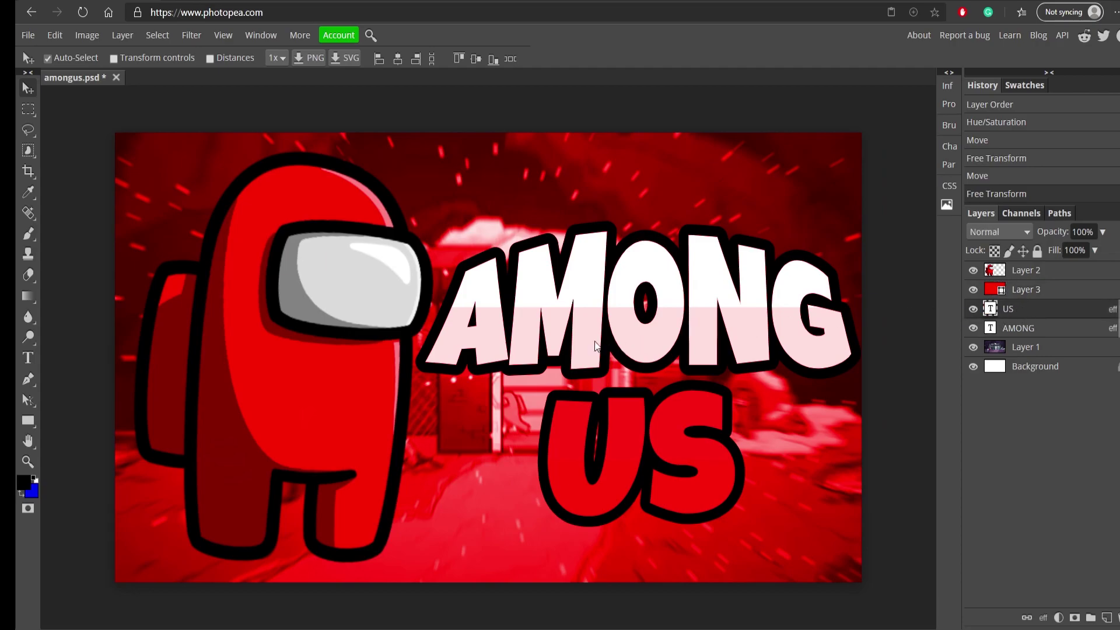
pyautogui.hotkey('ctrl', 't')
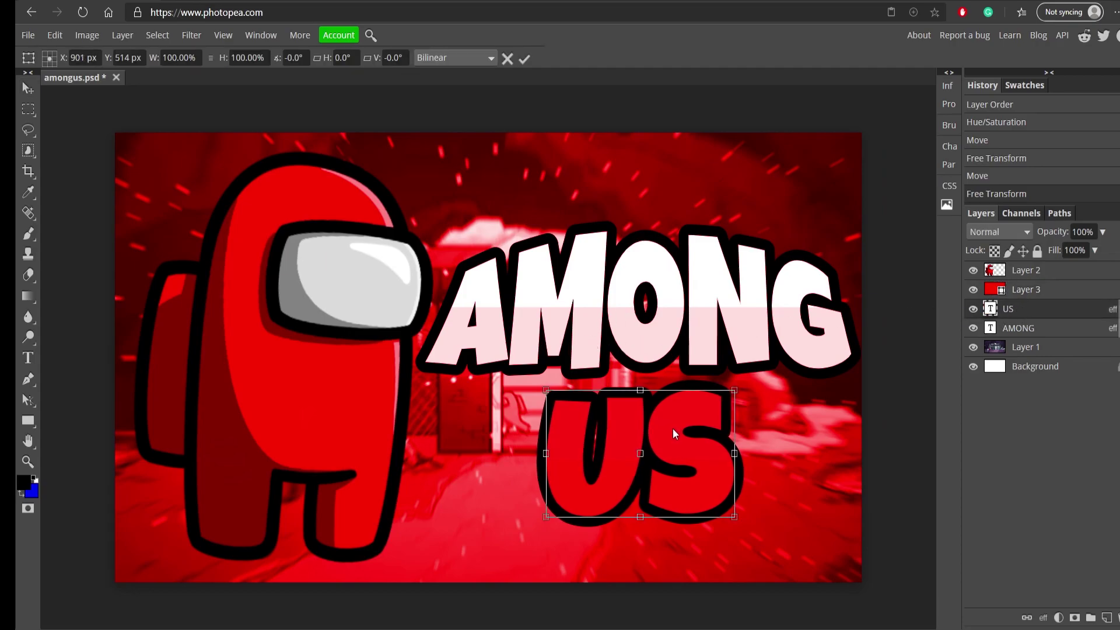
# Nudge US left, move it above Layer 3, and turn its gradient's left stop red
pyautogui.moveTo(673, 428); pyautogui.dragTo(669, 428)
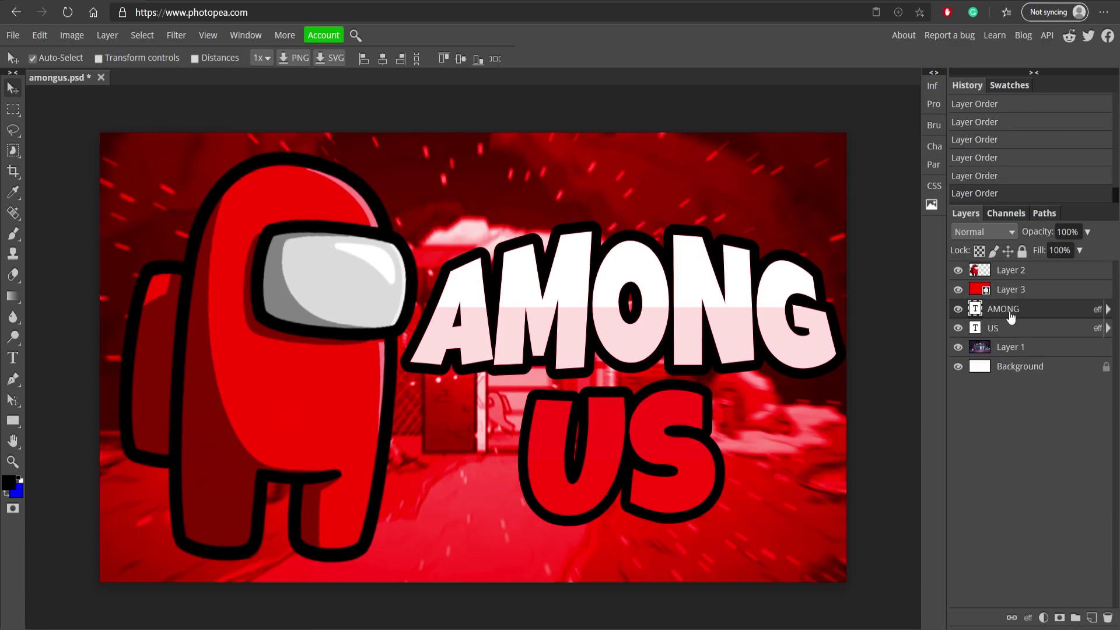
pyautogui.moveTo(1009, 327); pyautogui.dragTo(1023, 305)
pyautogui.doubleClick(1040, 314)
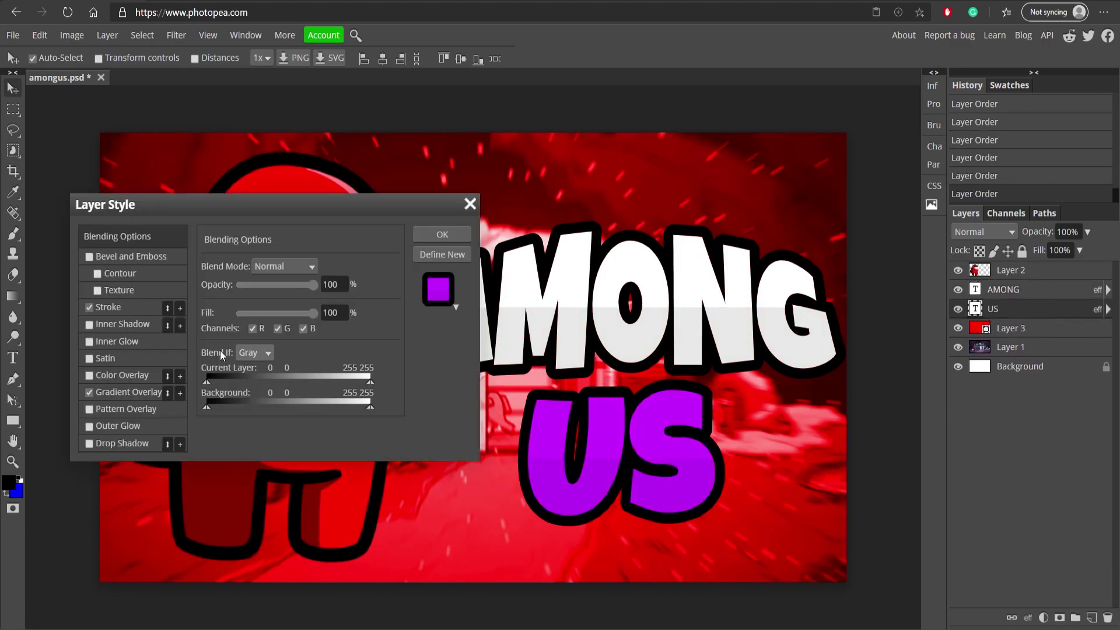
pyautogui.click(105, 392)
pyautogui.click(253, 304)
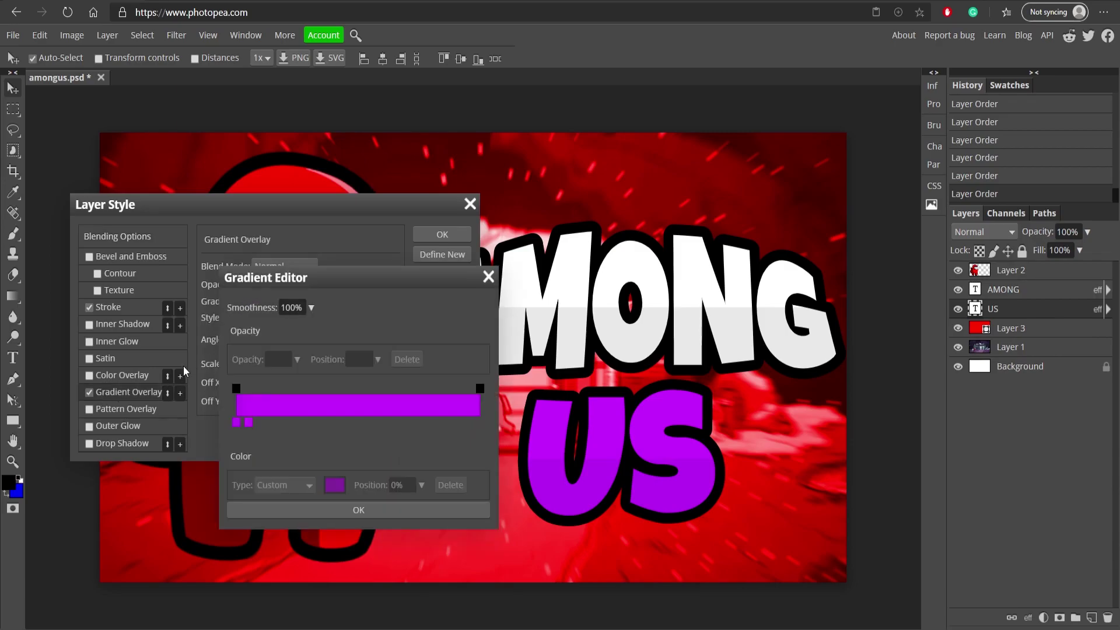
pyautogui.doubleClick(235, 422)
pyautogui.moveTo(464, 370); pyautogui.dragTo(473, 351)
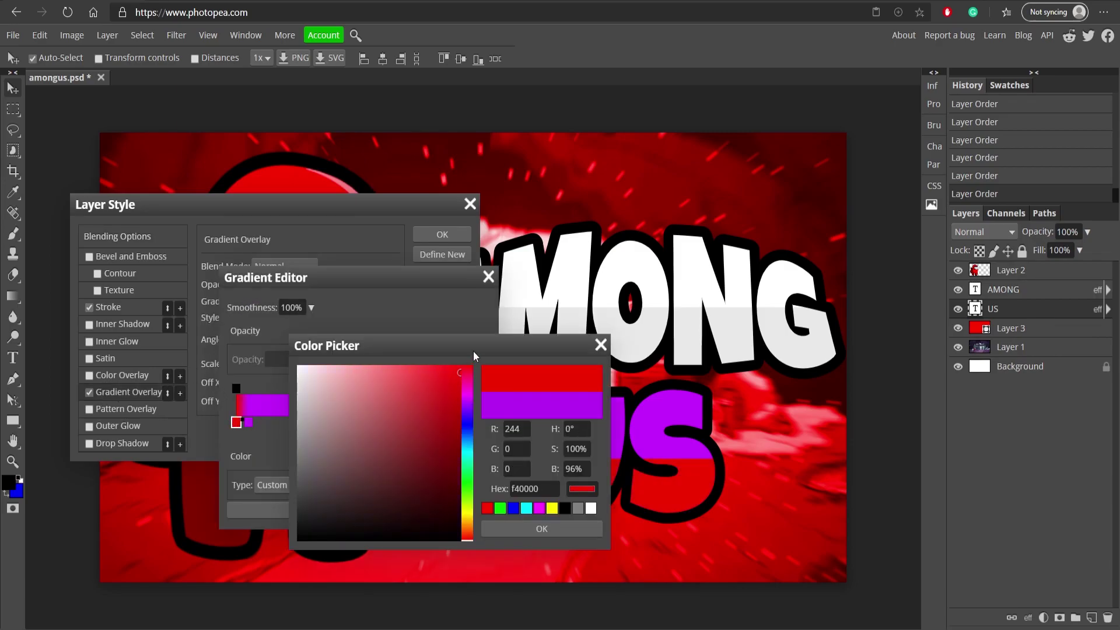
pyautogui.click(527, 524)
# Make the right gradient stop red, darken the left stop, and apply the style
pyautogui.doubleClick(248, 422)
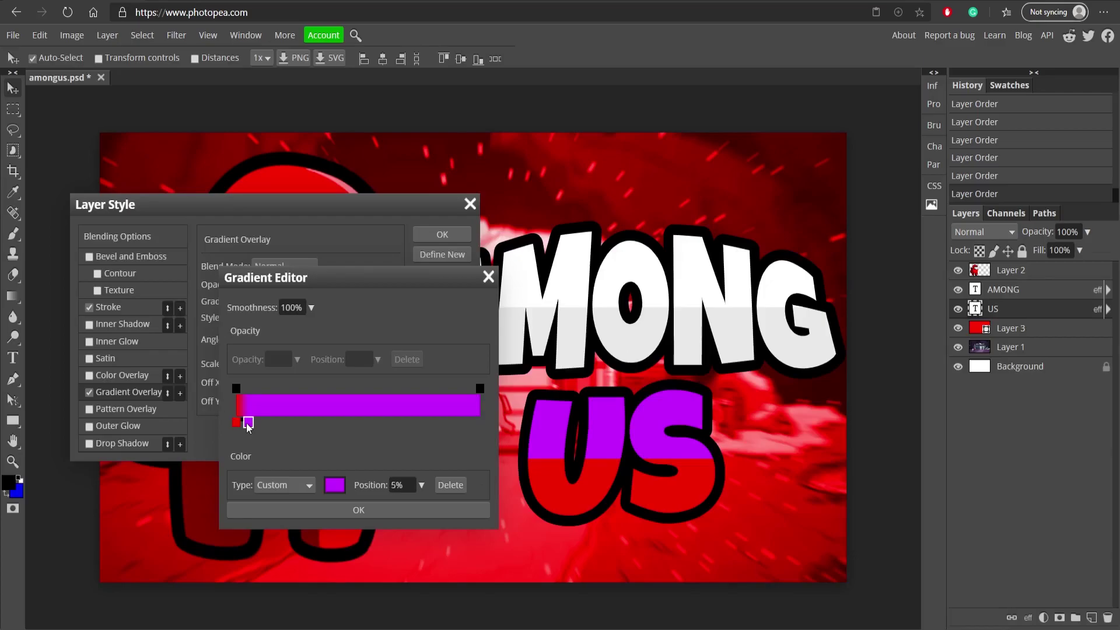
pyautogui.moveTo(468, 376); pyautogui.dragTo(508, 404)
pyautogui.click(552, 530)
pyautogui.doubleClick(236, 421)
pyautogui.click(559, 527)
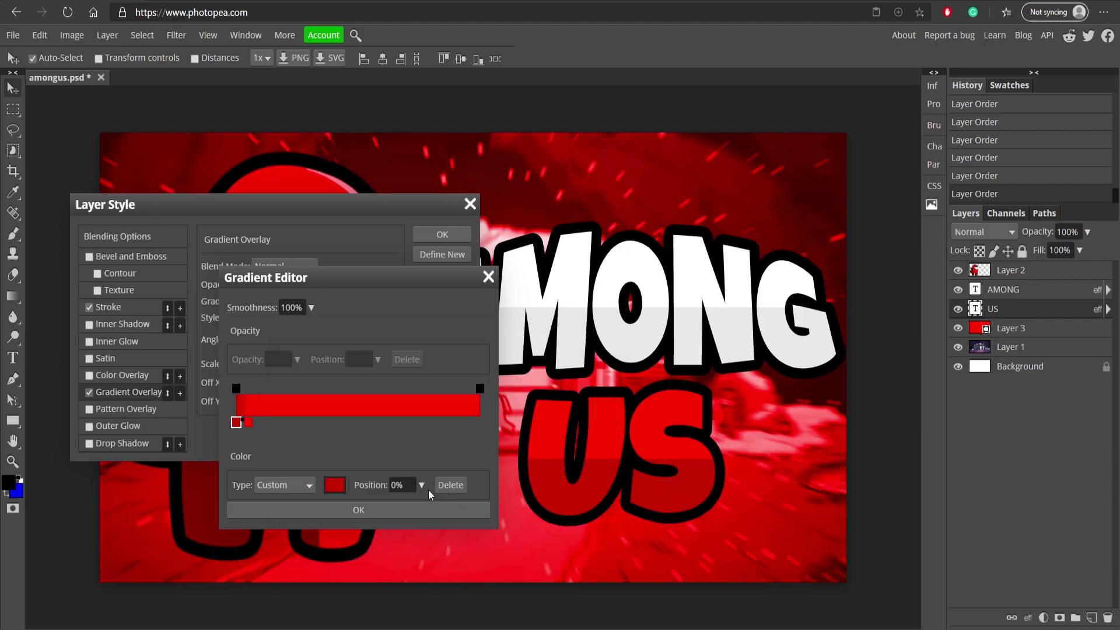
pyautogui.click(418, 510)
pyautogui.click(441, 236)
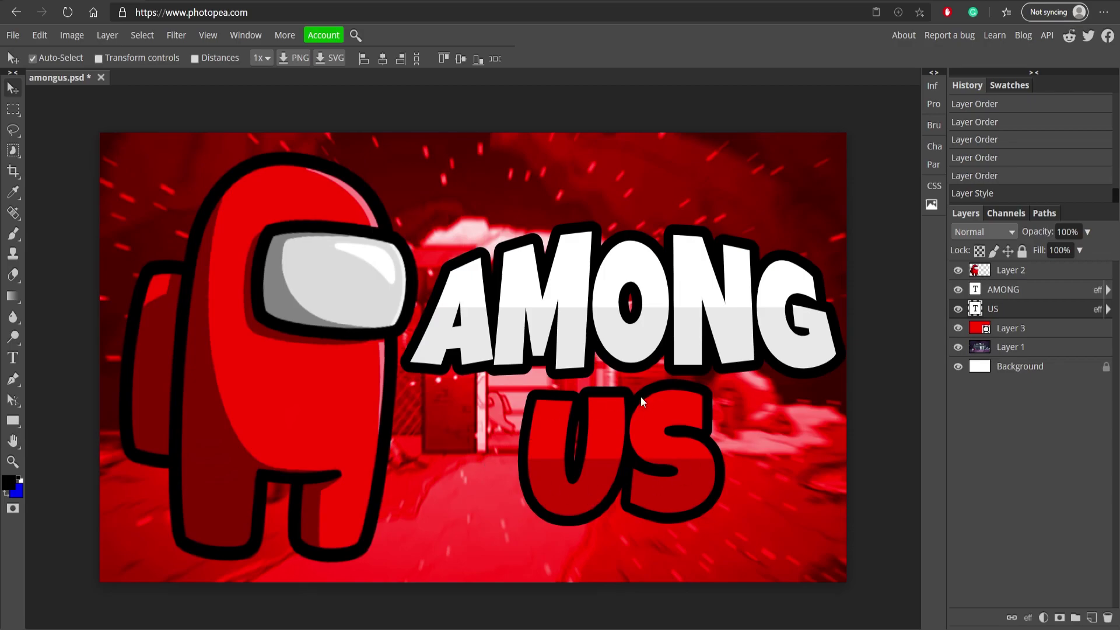
# Draw a rectangle around the canvas edges with no fill and a 34 pt white stroke
pyautogui.click(13, 426)
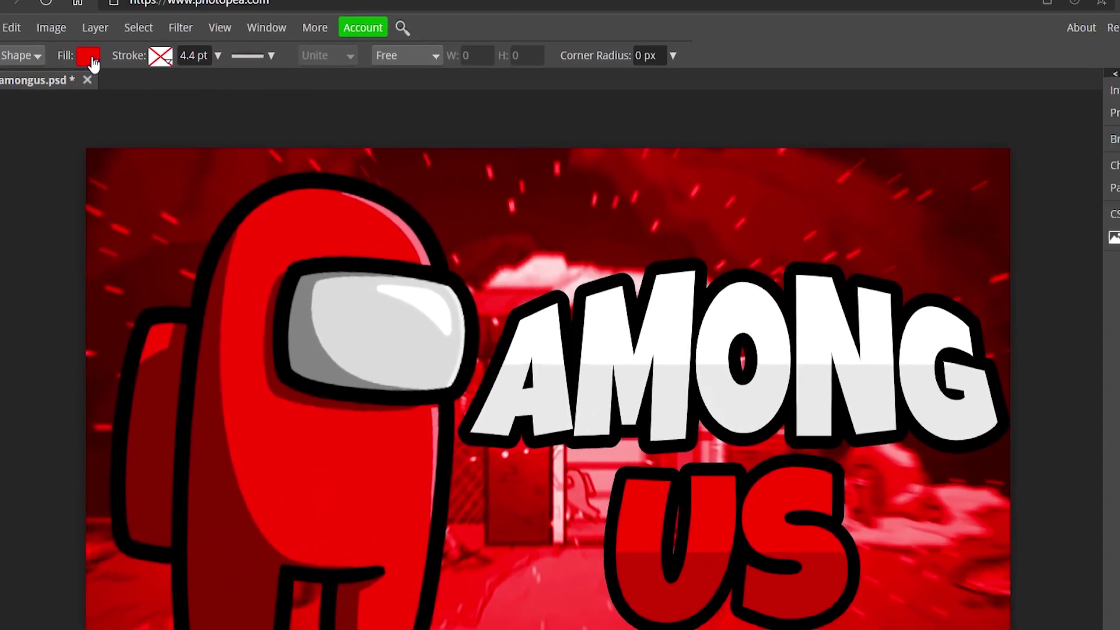
pyautogui.click(102, 57)
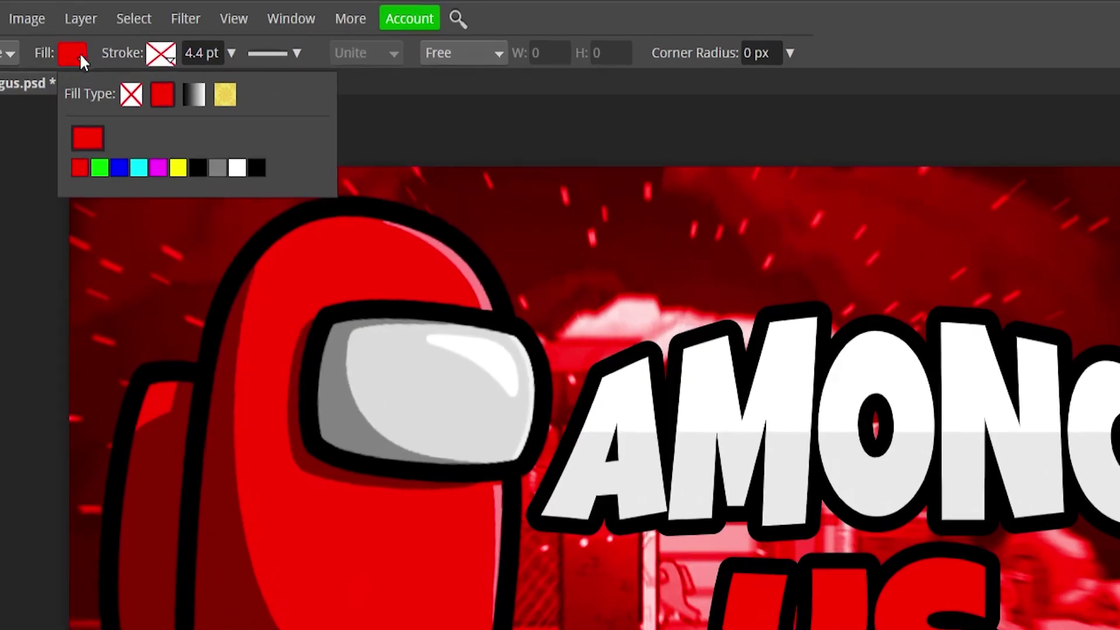
pyautogui.click(132, 98)
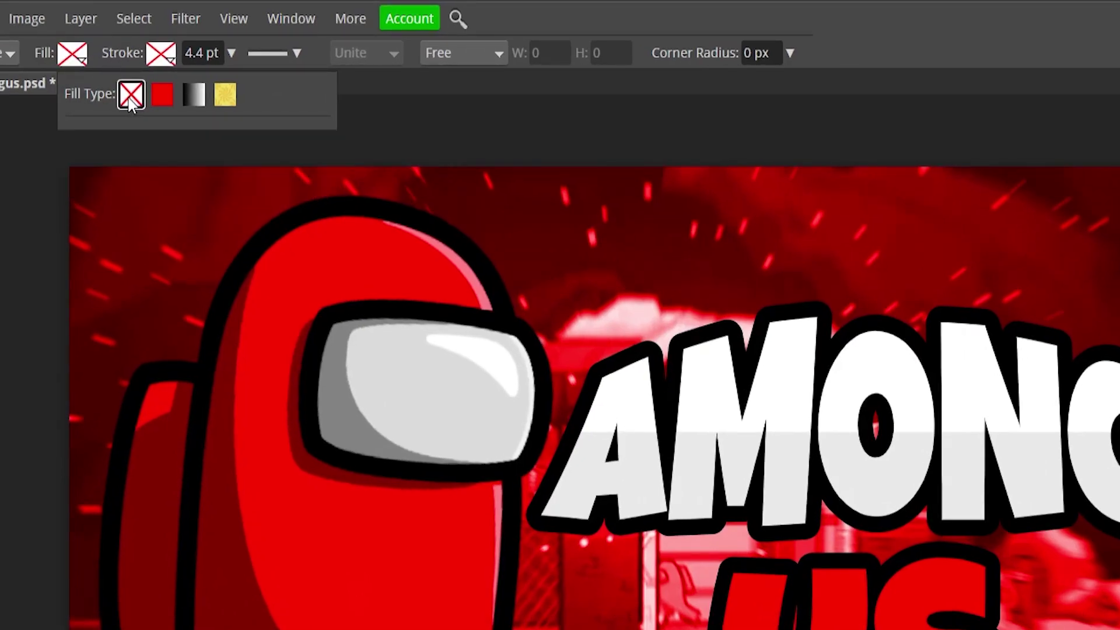
pyautogui.click(159, 58)
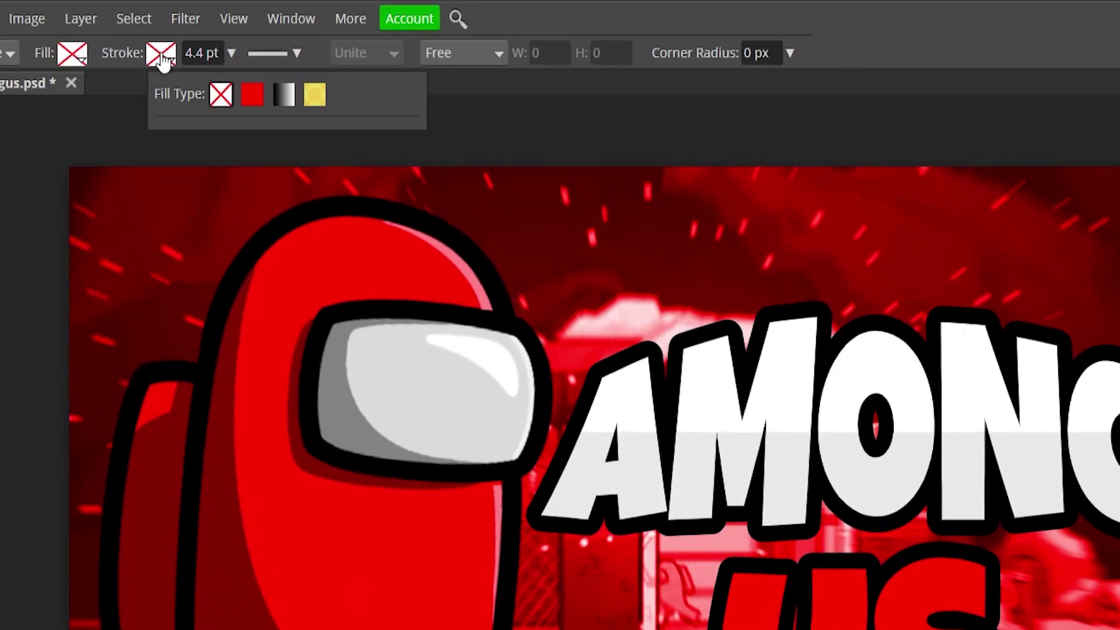
pyautogui.click(252, 95)
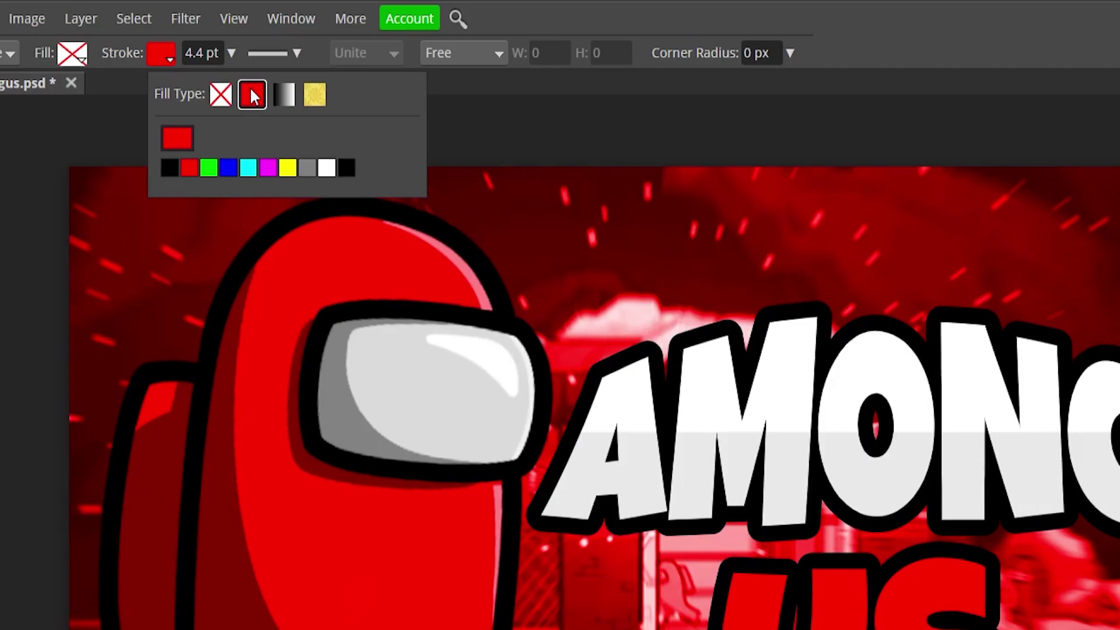
pyautogui.click(325, 169)
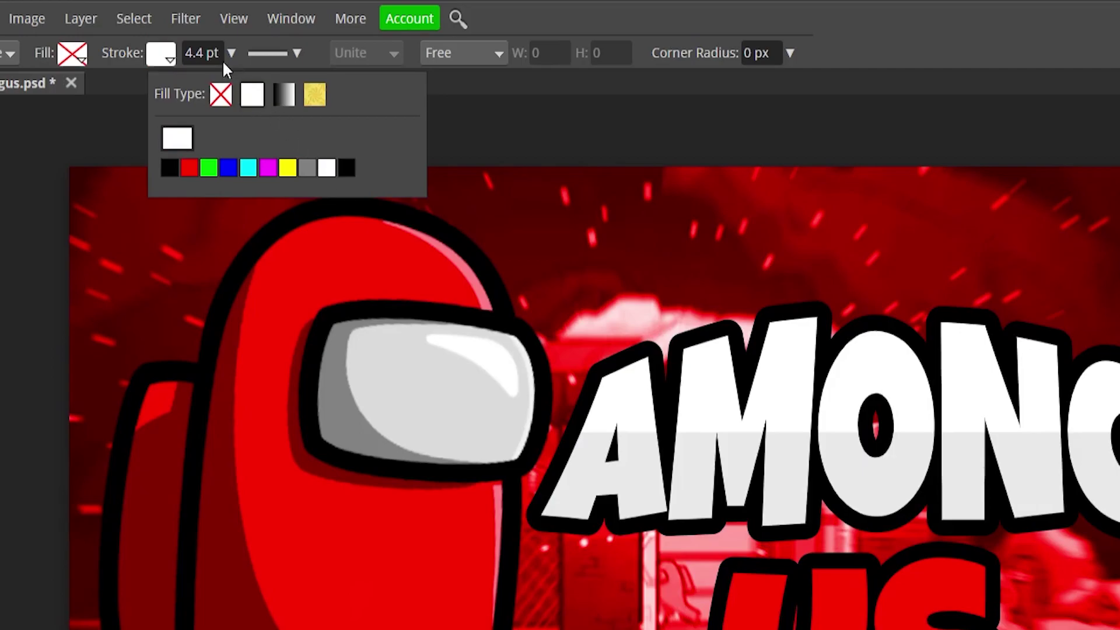
pyautogui.click(231, 53)
pyautogui.moveTo(188, 85); pyautogui.dragTo(211, 89)
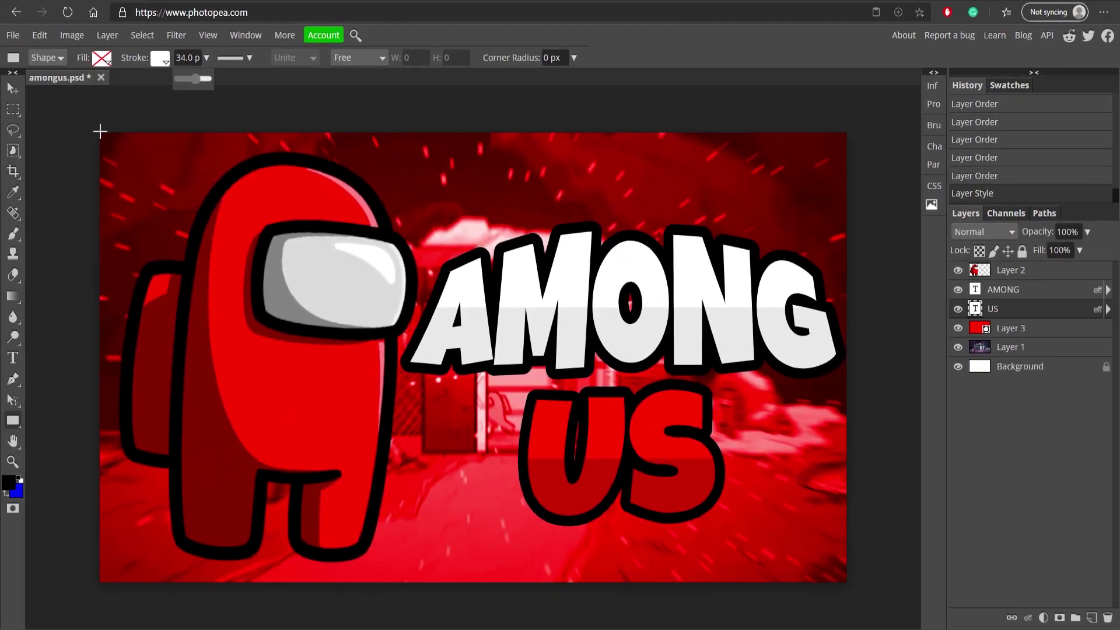
pyautogui.moveTo(99, 132); pyautogui.dragTo(846, 582)
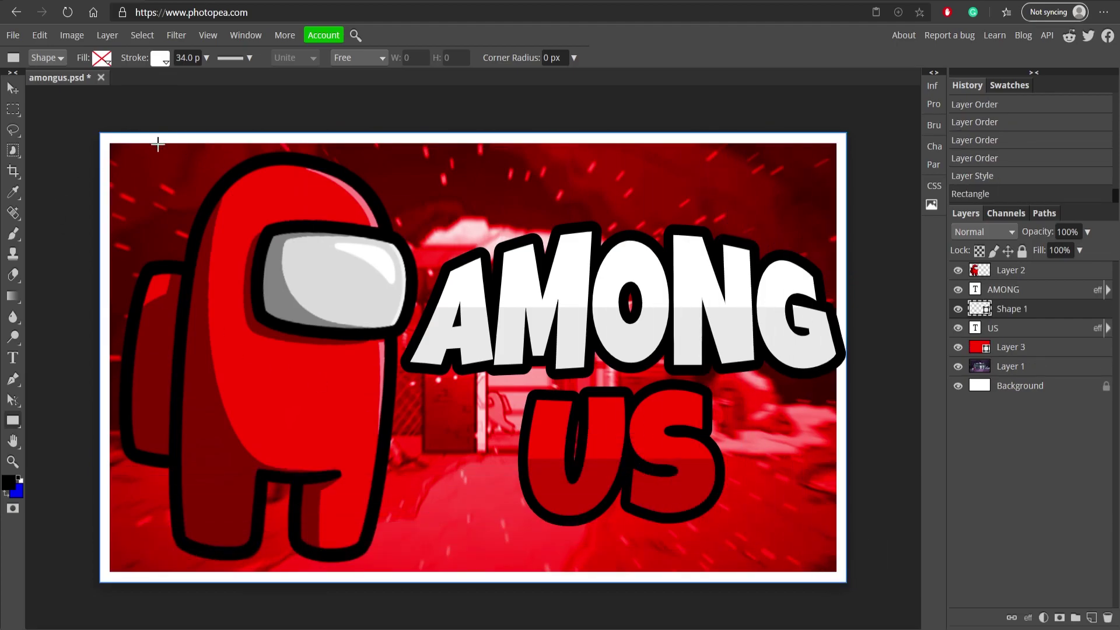
# Set Shape 1 to Overlay blend mode and place it below Layer 3
pyautogui.click(977, 230)
pyautogui.click(987, 430)
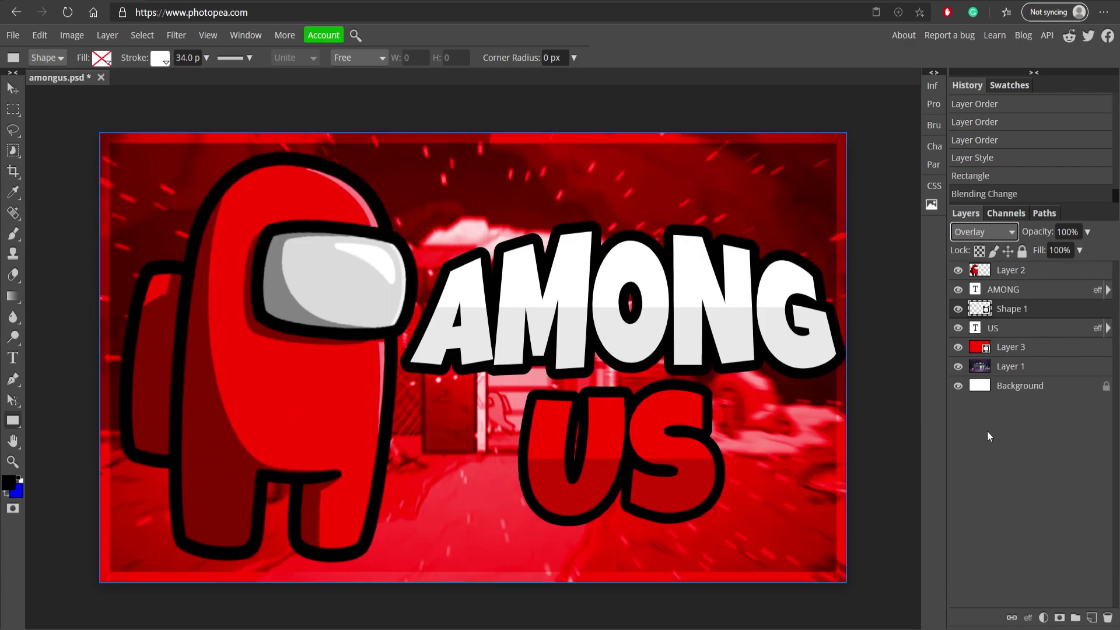
pyautogui.click(1022, 383)
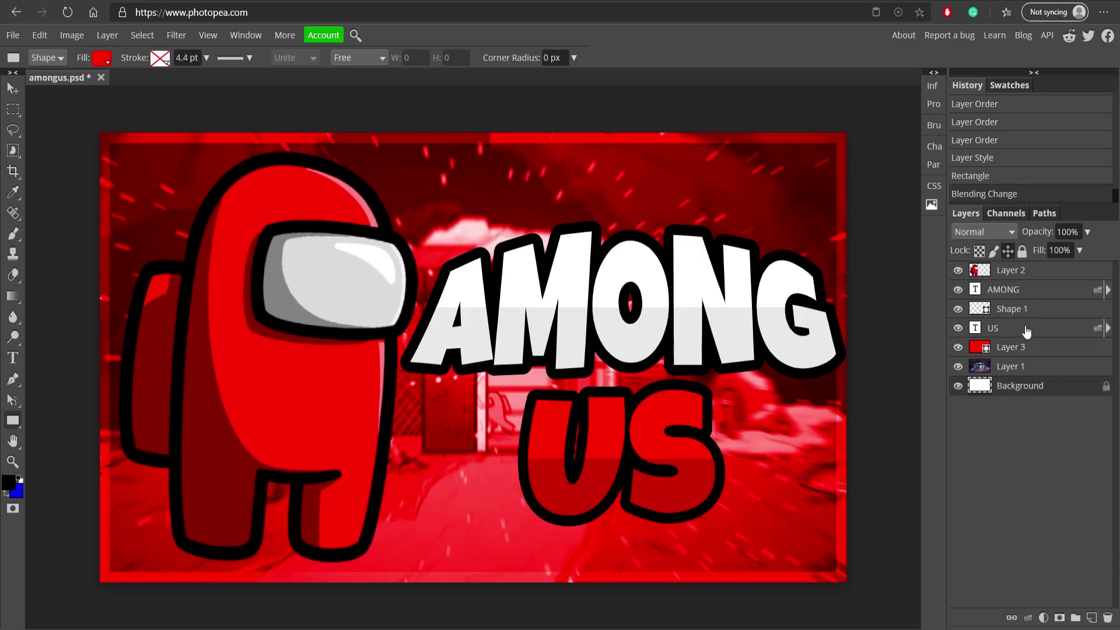
pyautogui.click(1019, 310)
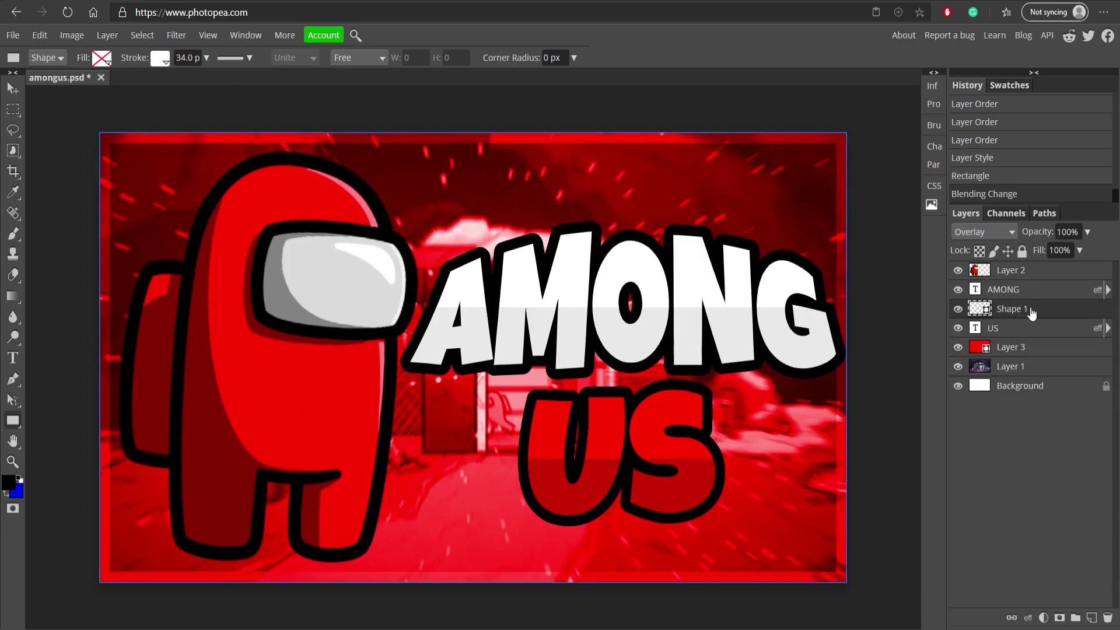
pyautogui.moveTo(1031, 314); pyautogui.dragTo(1037, 359)
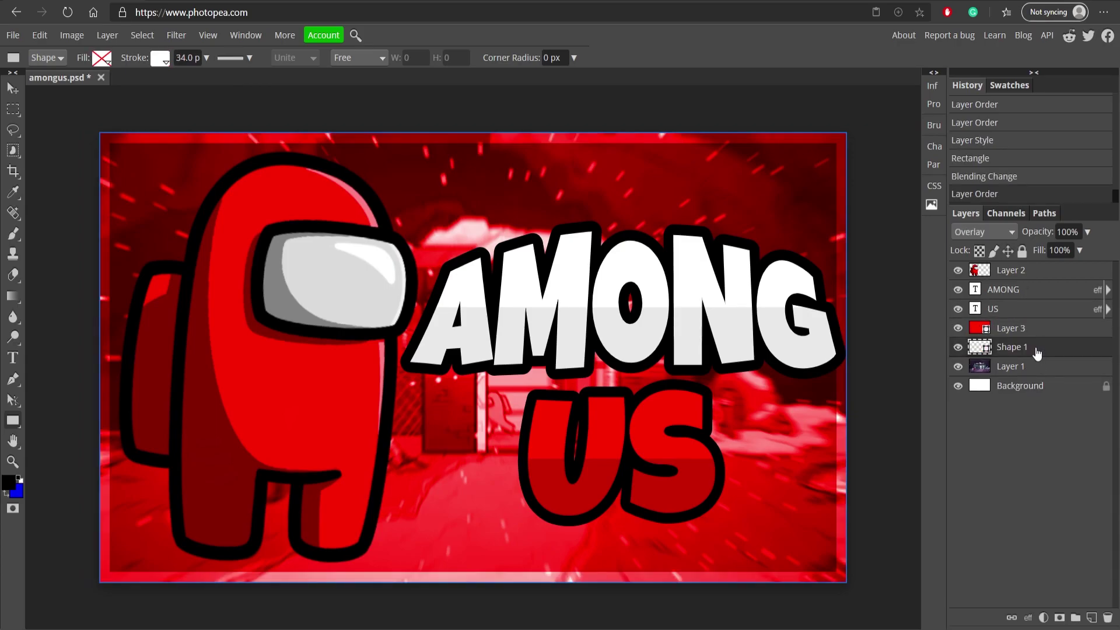
# Unlock the white Background layer and delete it
pyautogui.press('v')
pyautogui.click(1106, 385)
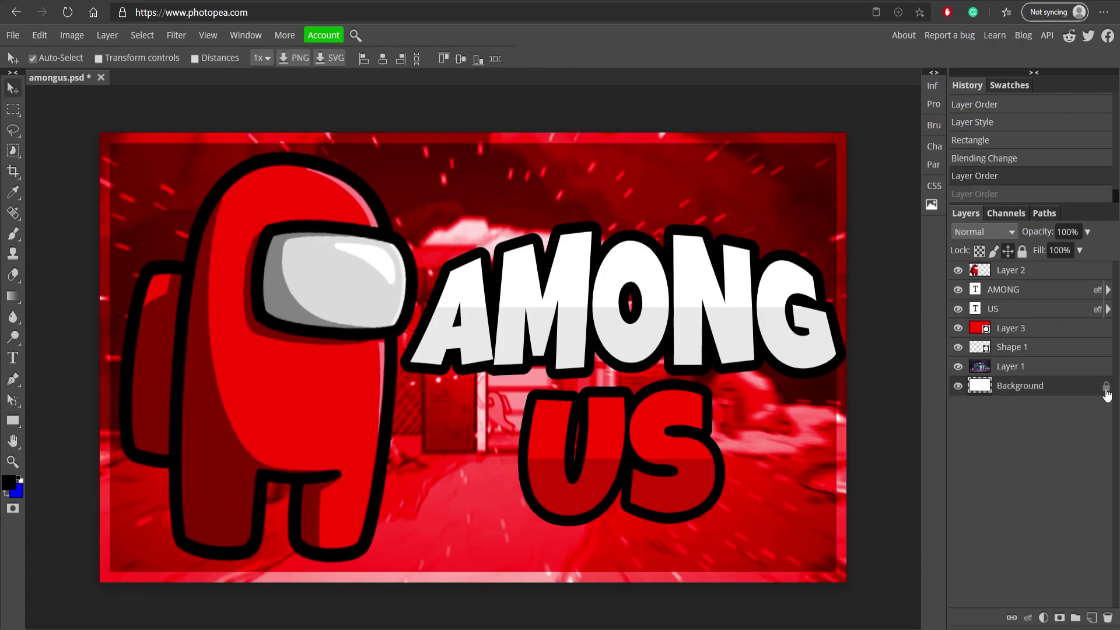
pyautogui.press('Delete')
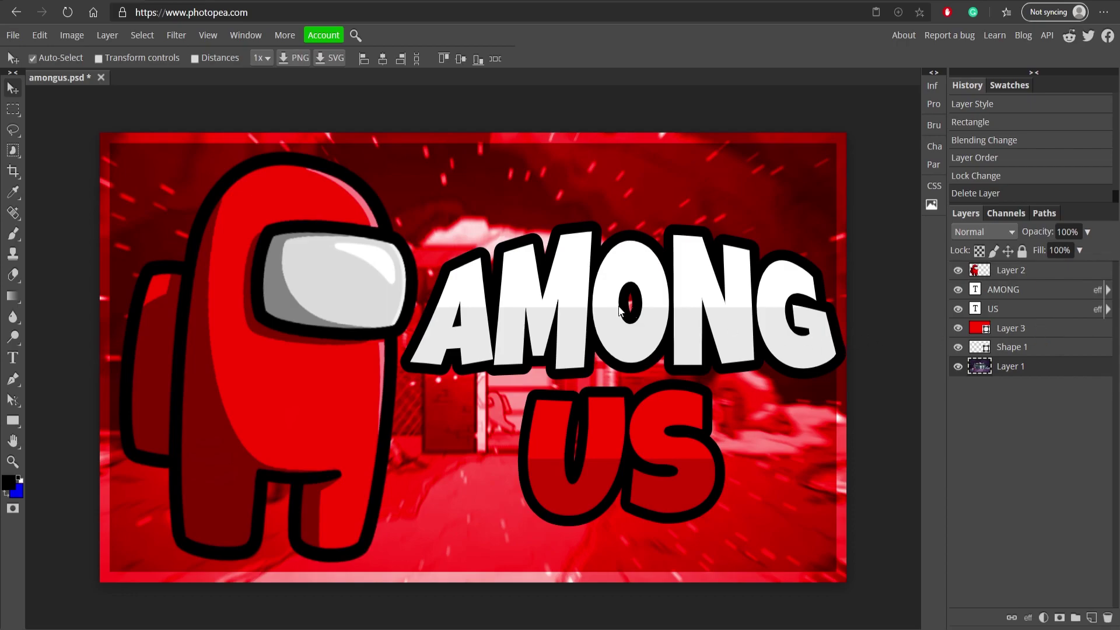
# Add a Hue/Saturation adjustment layer at the top of the stack with Hue set to 81
pyautogui.click(1044, 617)
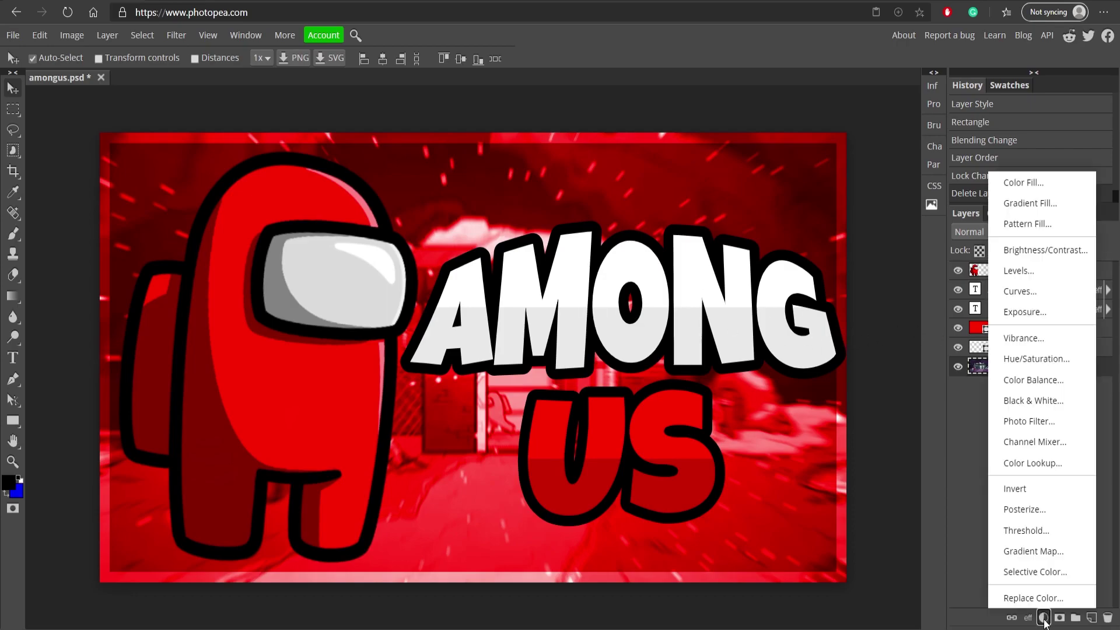
pyautogui.click(1055, 360)
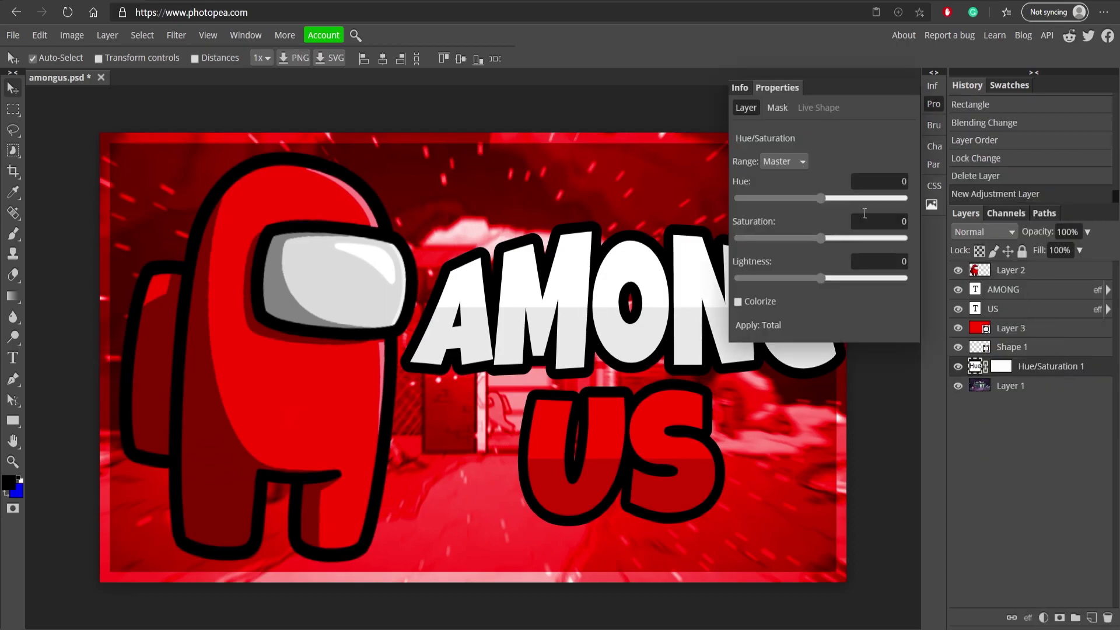
pyautogui.moveTo(1049, 367); pyautogui.dragTo(1036, 266)
pyautogui.moveTo(827, 197); pyautogui.dragTo(857, 207)
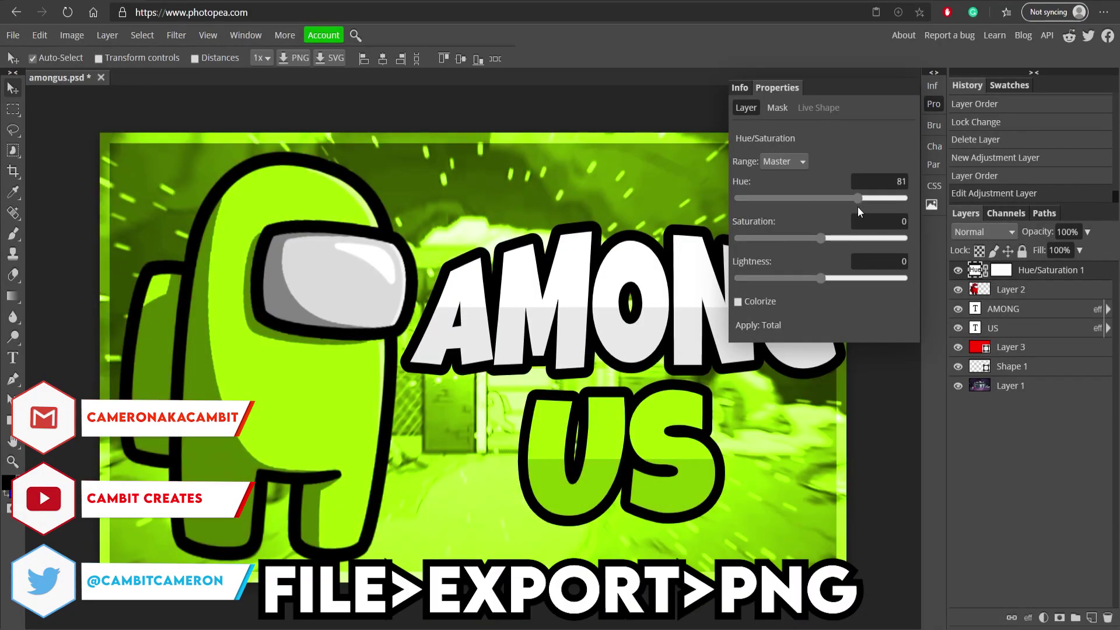